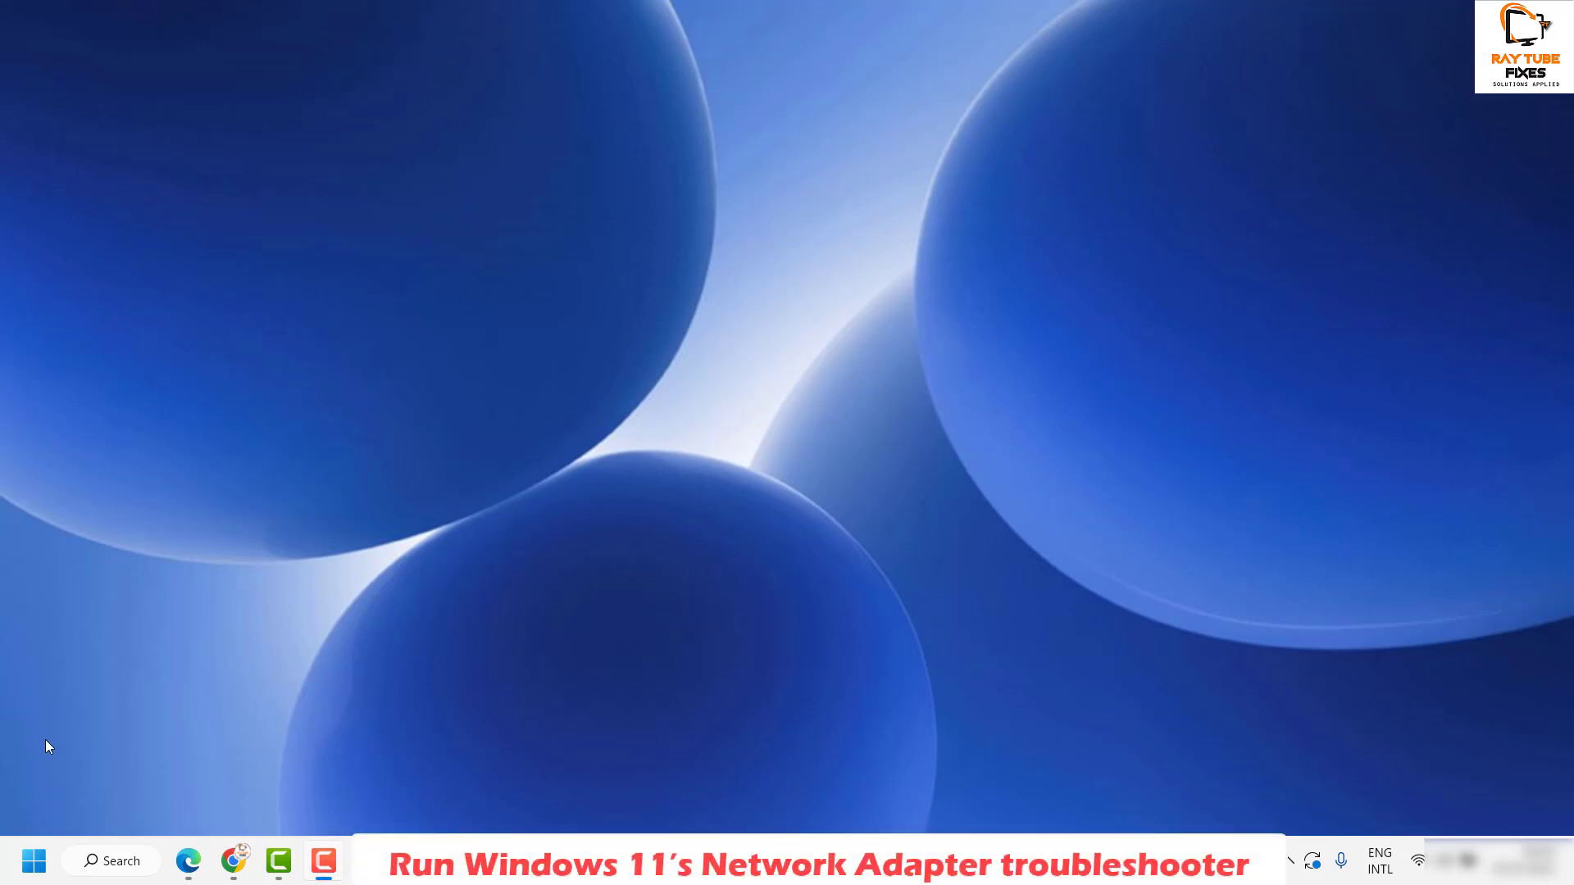
Open Settings, go to Troubleshoot > Other troubleshooters, and run the Network Adapter troubleshooter.
{"action": "right_click", "coordinate": [30, 868]}
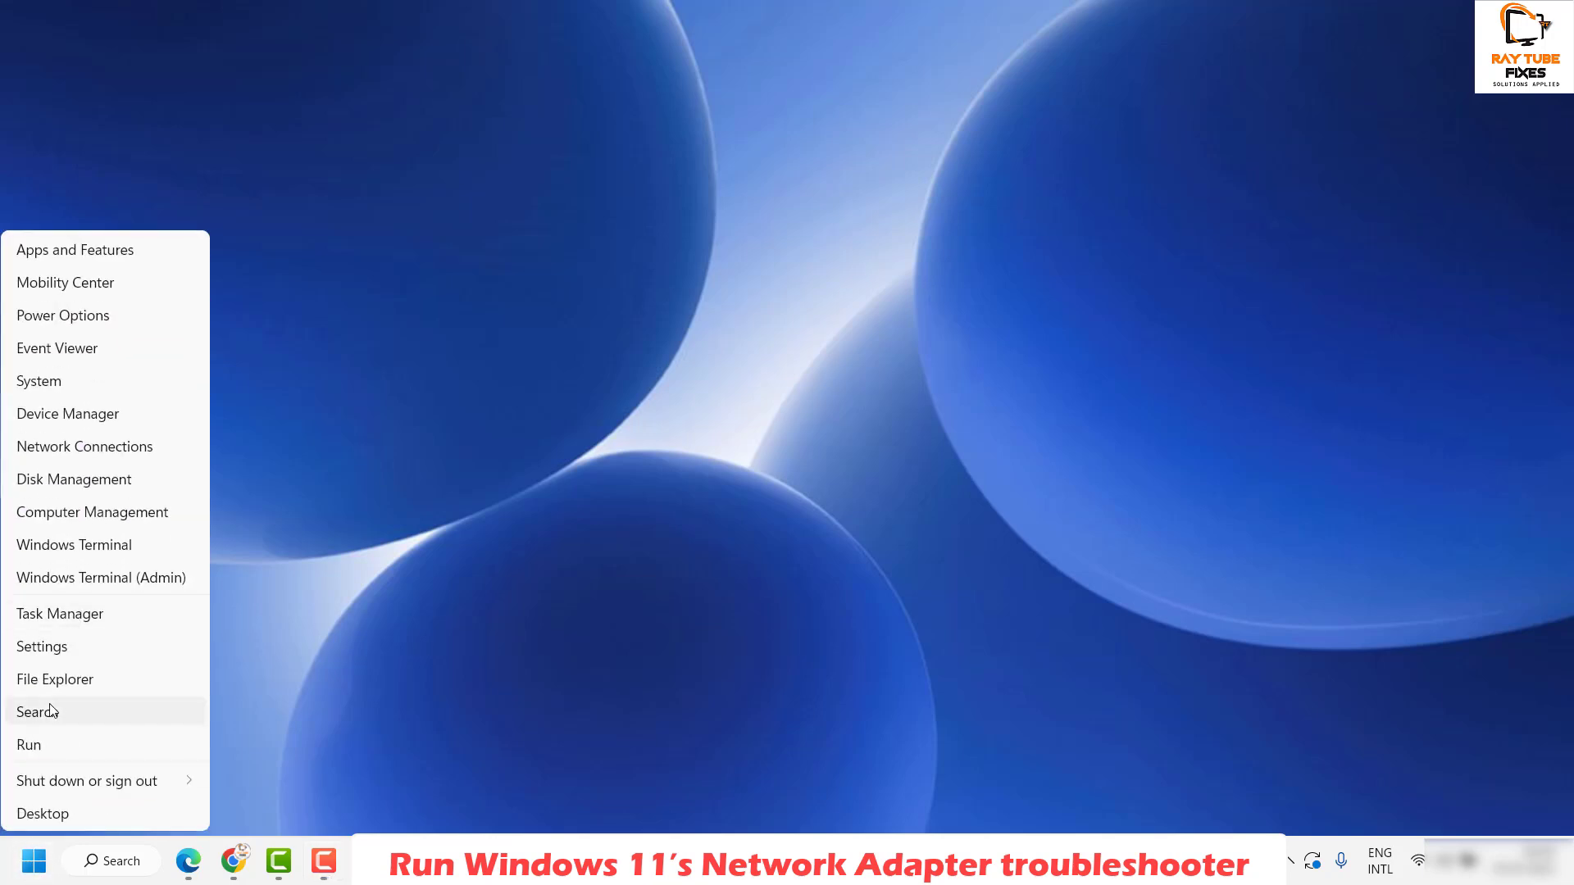
{"action": "left_click", "coordinate": [71, 652]}
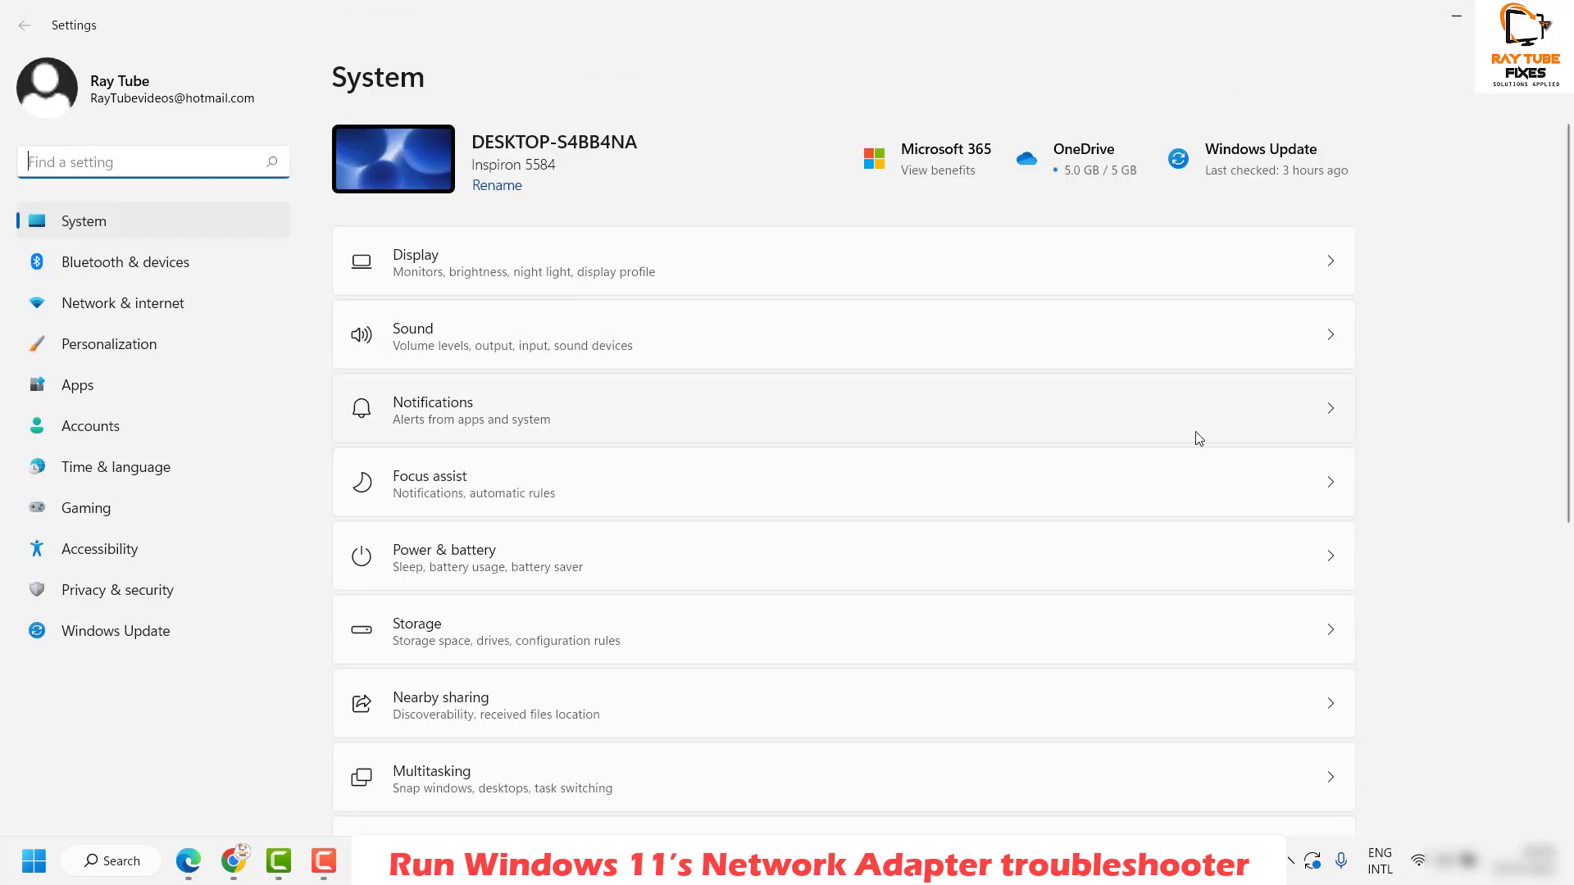
{"action": "scroll", "coordinate": [1570, 260], "scroll_direction": "down", "scroll_amount": 5}
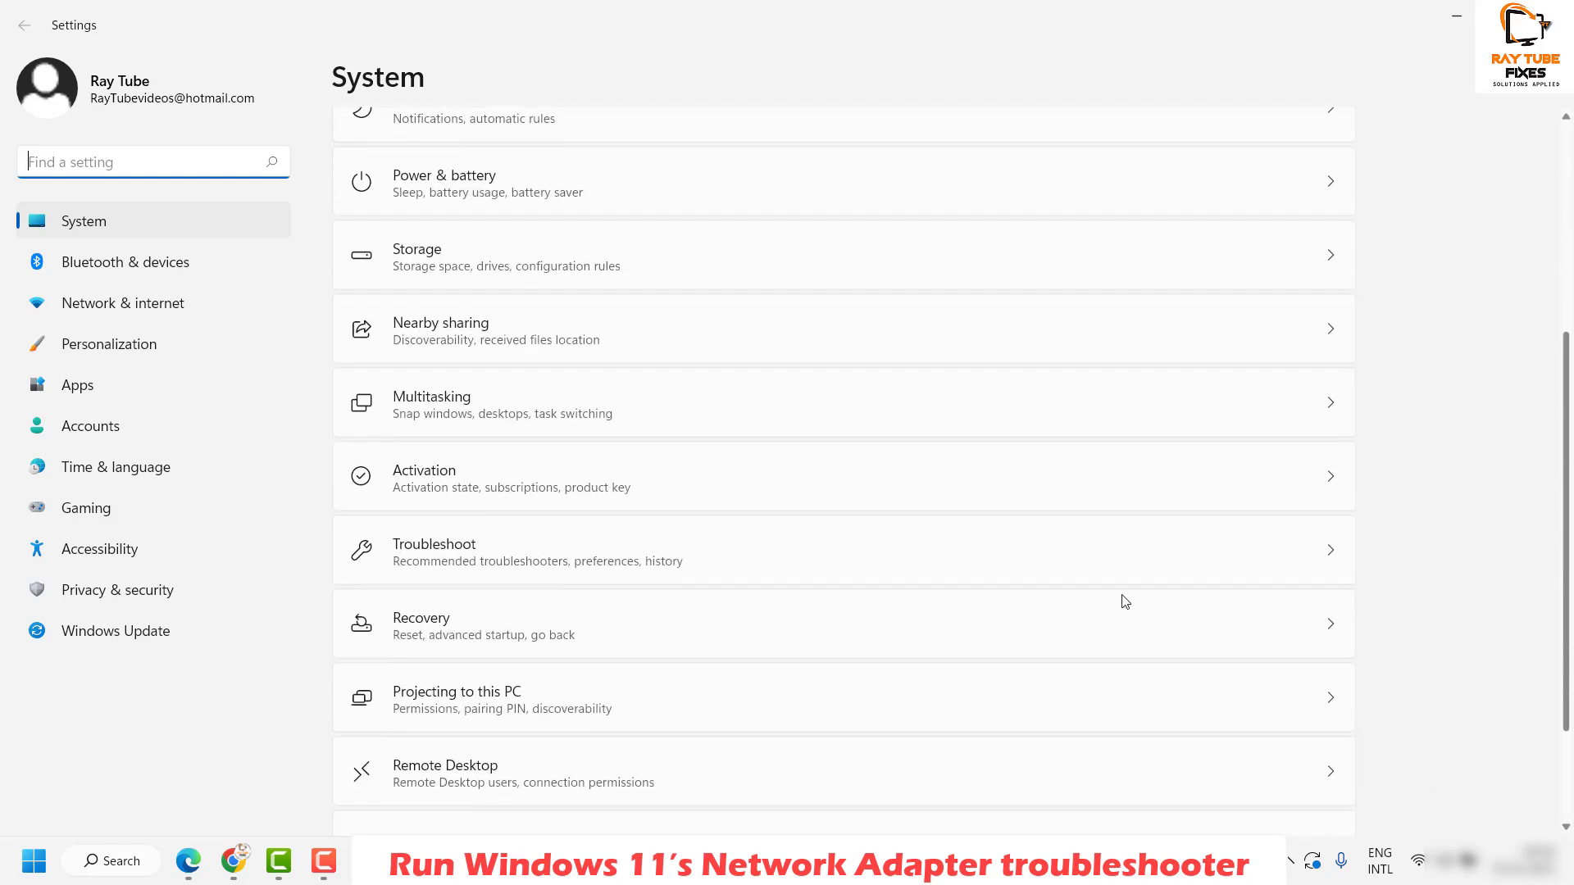
{"action": "left_click", "coordinate": [453, 563]}
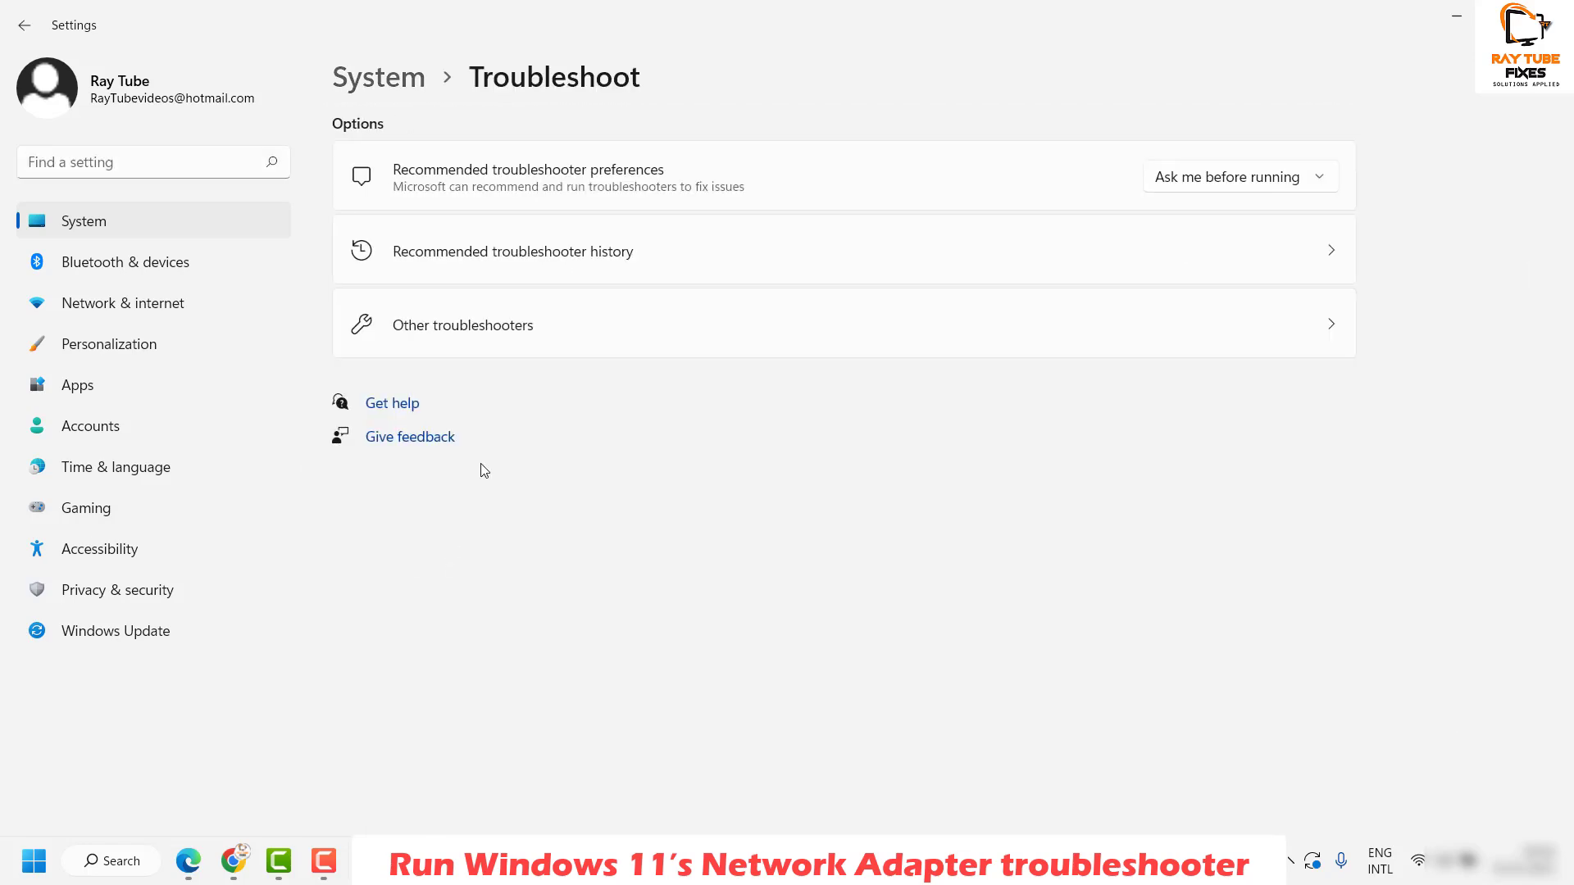
{"action": "left_click", "coordinate": [522, 339]}
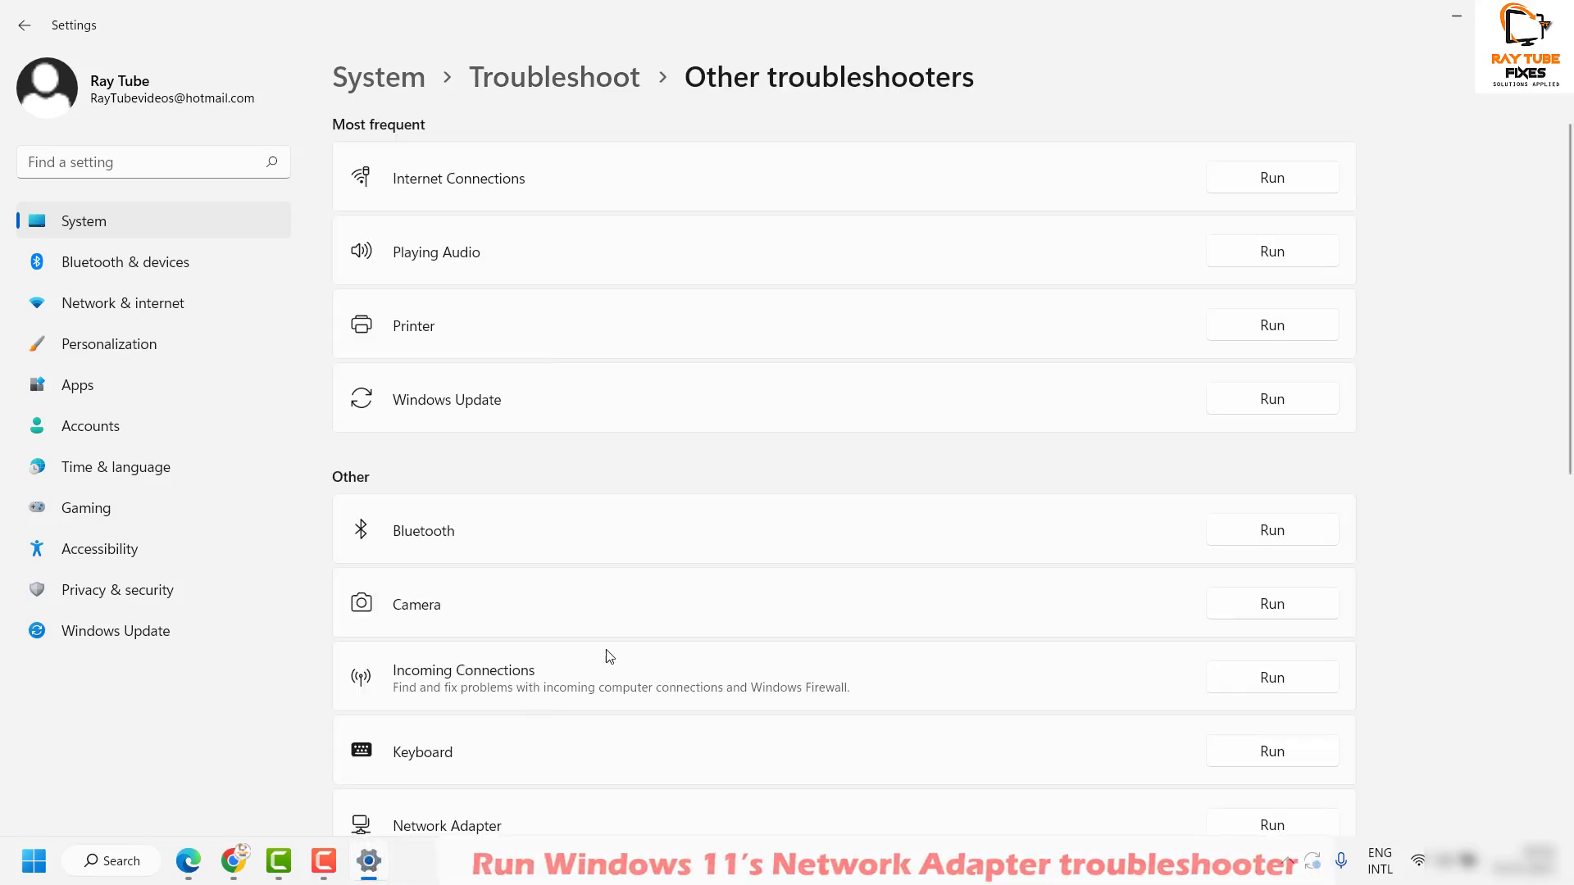
{"action": "scroll", "coordinate": [604, 661], "scroll_direction": "down", "scroll_amount": 7}
{"action": "scroll", "coordinate": [601, 666], "scroll_direction": "down", "scroll_amount": 1}
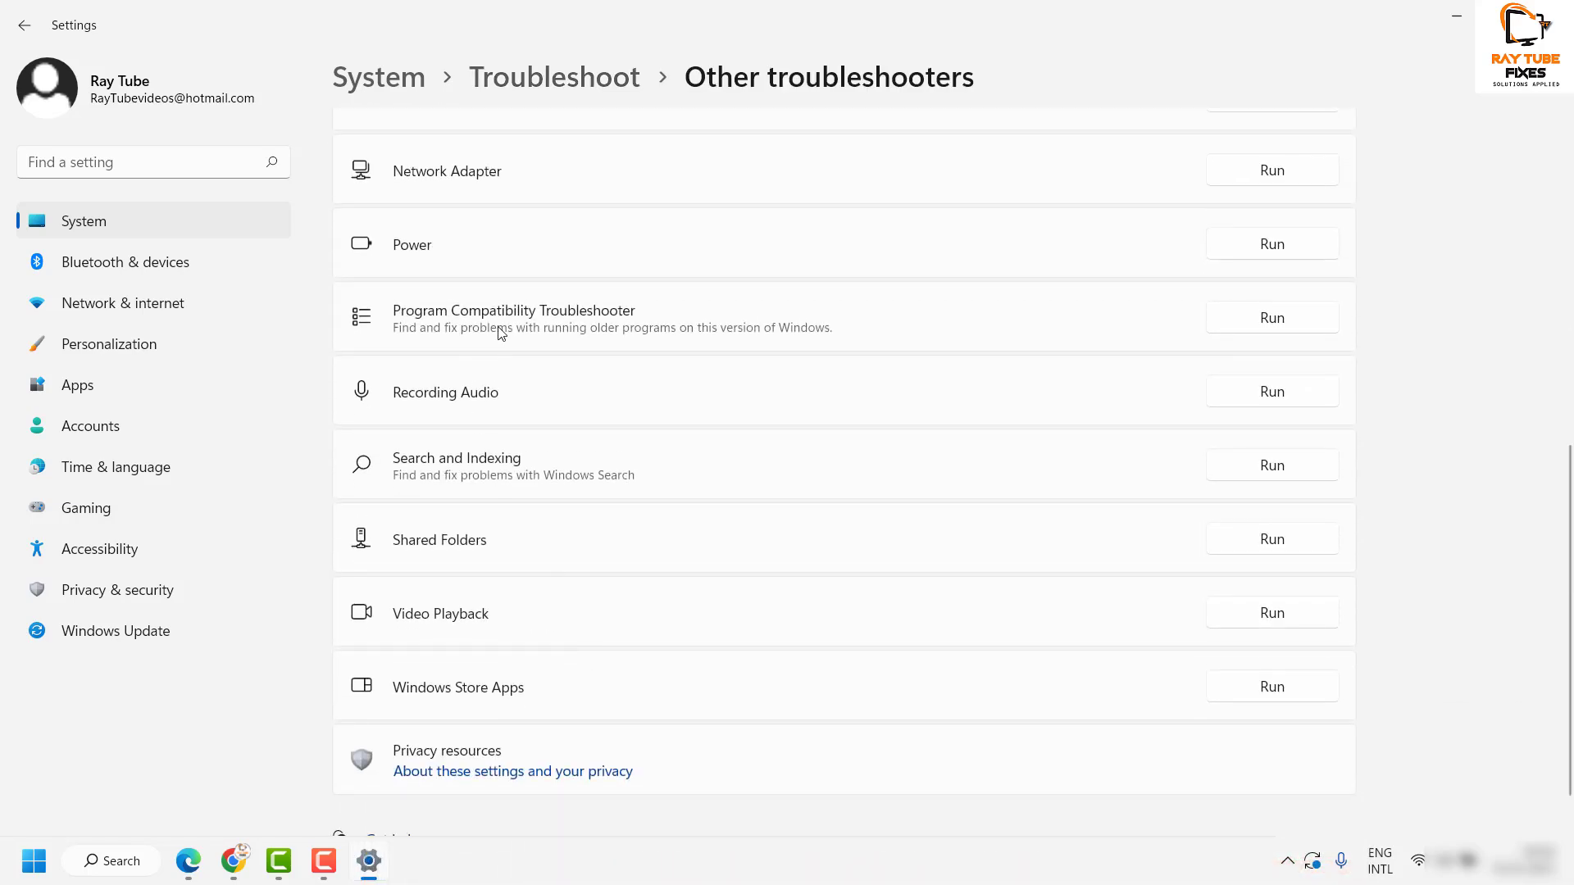
{"action": "left_click", "coordinate": [1292, 174]}
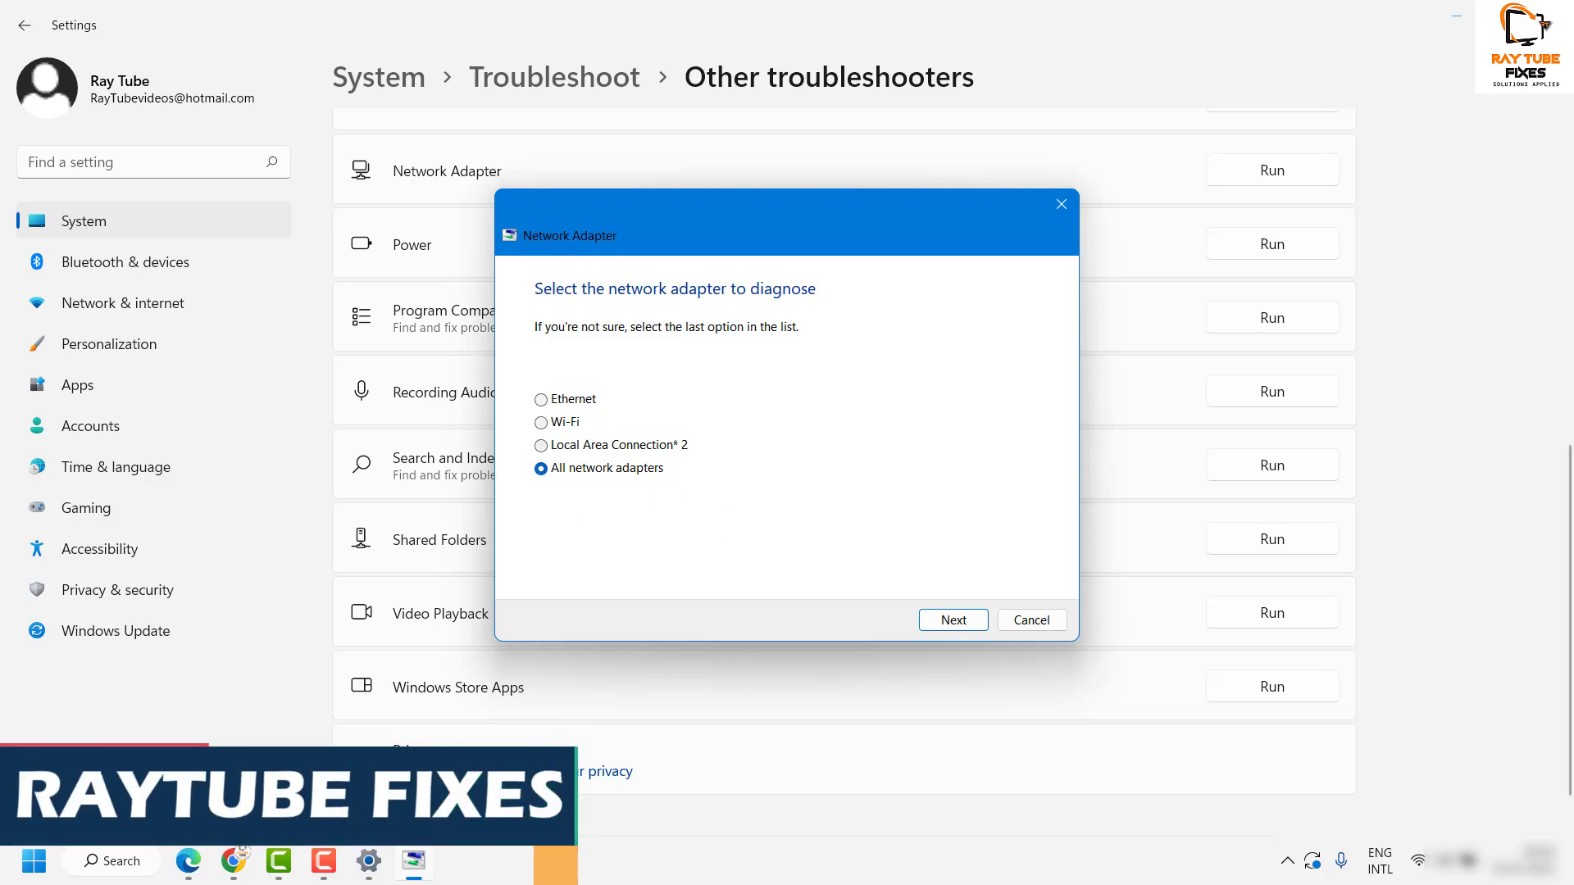
Diagnose All network adapters, then close the troubleshooter once it reports the Internet connection working.
{"action": "left_click", "coordinate": [954, 622]}
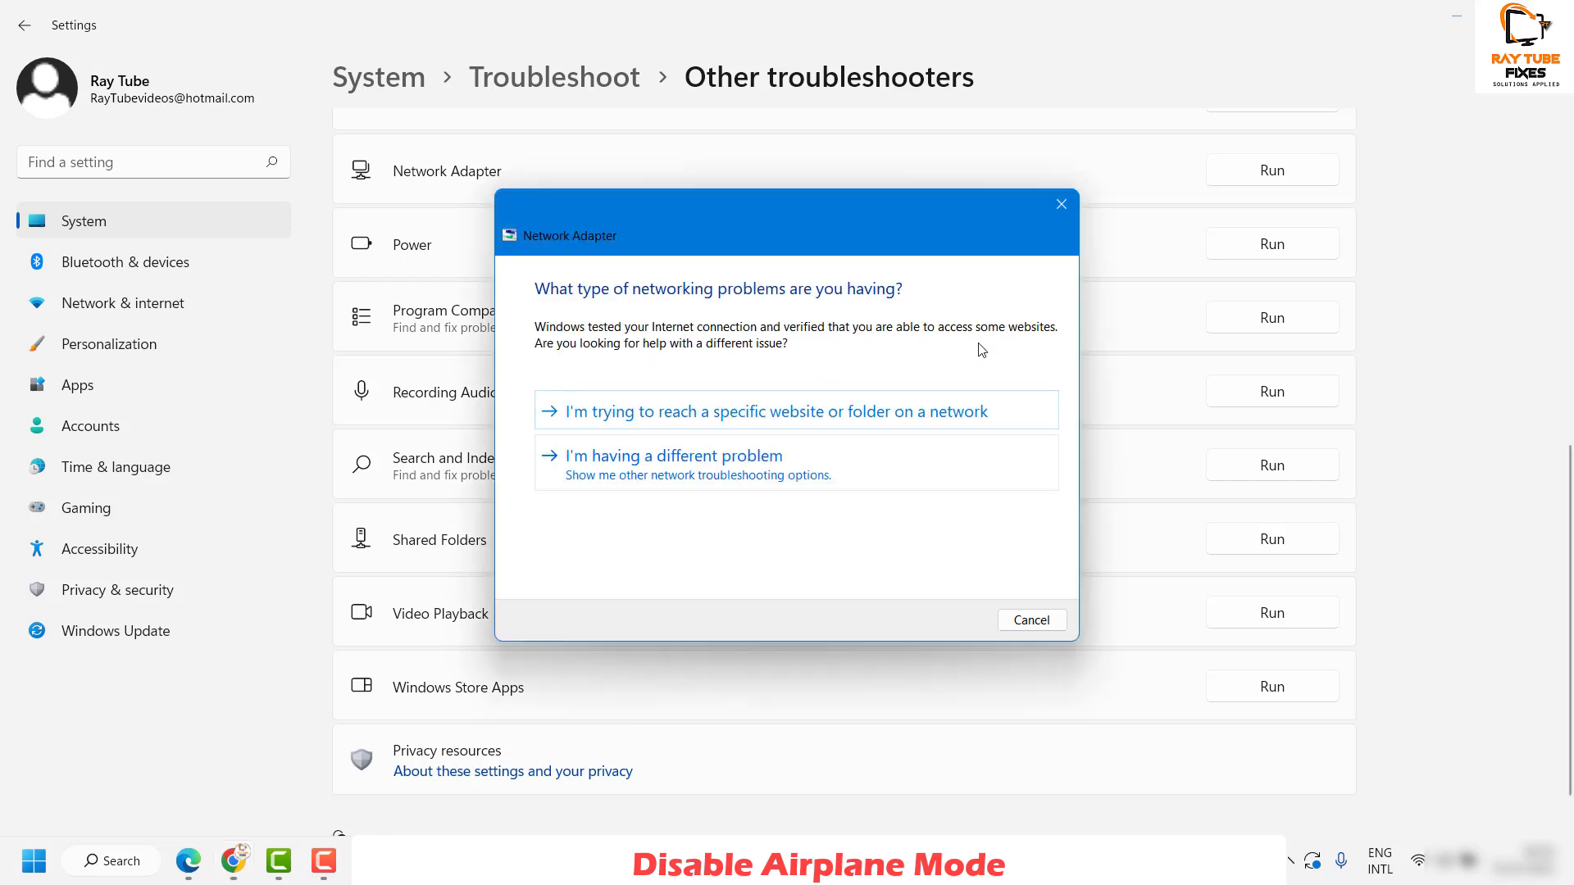
{"action": "left_click", "coordinate": [1069, 205]}
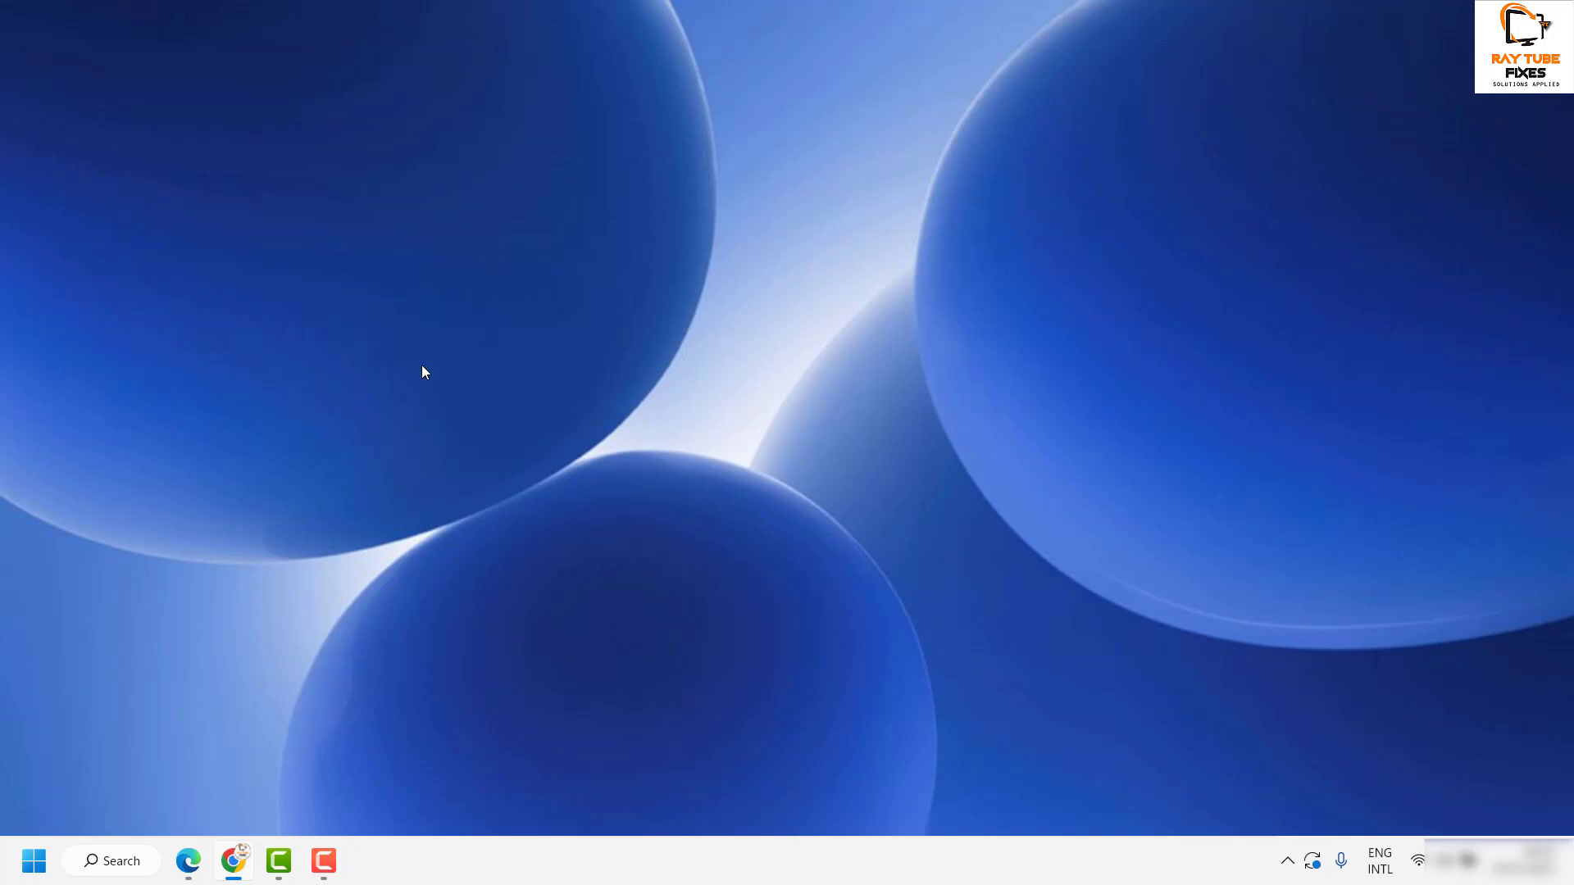
Reopen Settings on the Network & internet page to verify Airplane mode is off.
{"action": "right_click", "coordinate": [25, 869]}
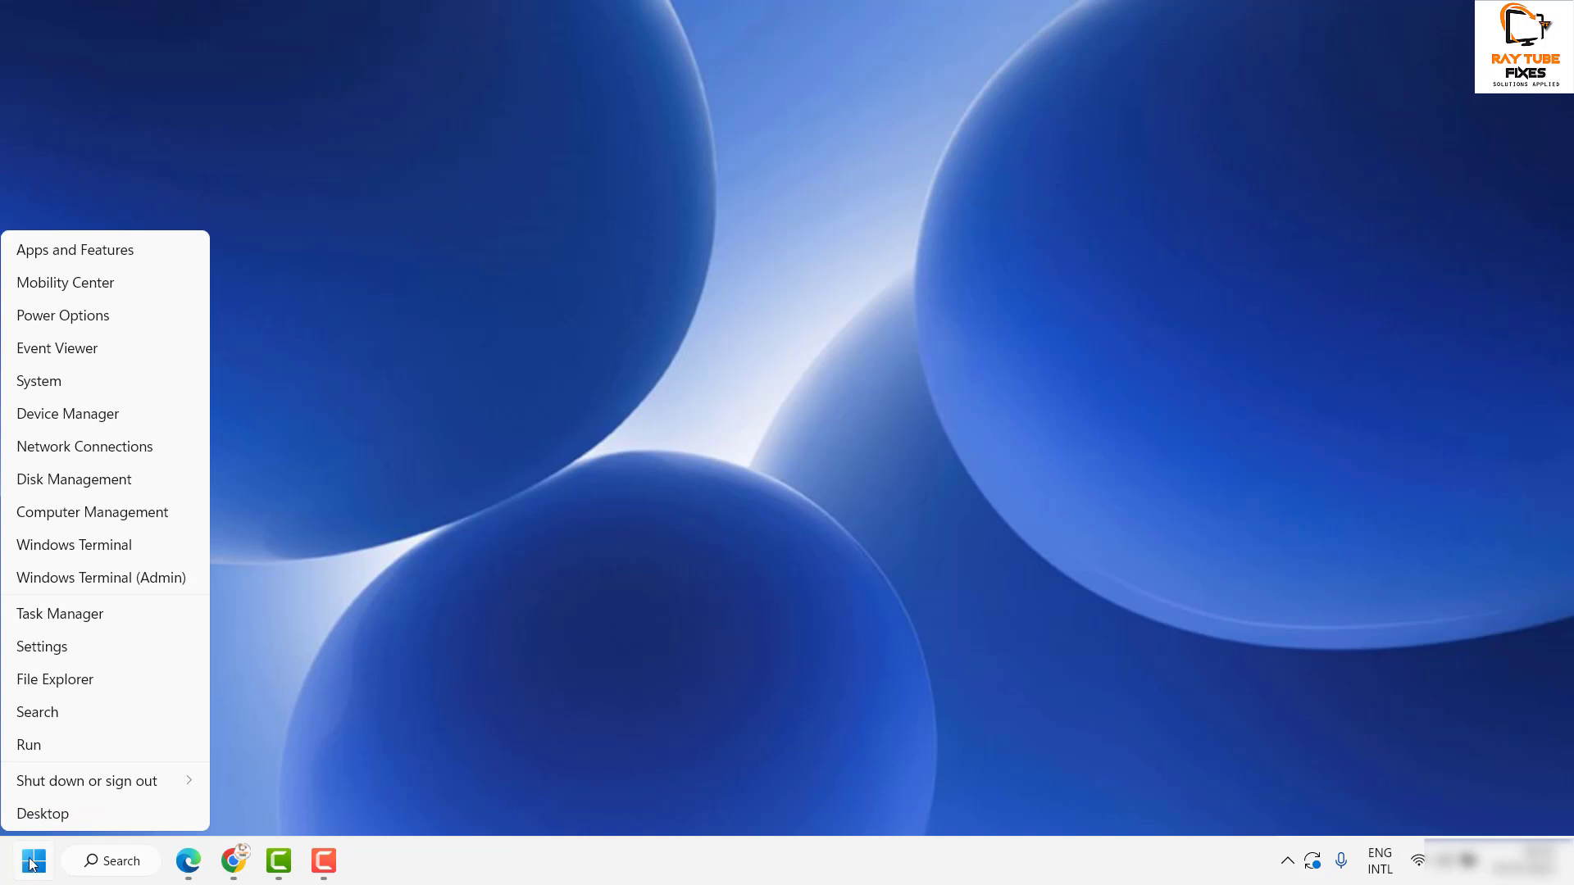
{"action": "left_click", "coordinate": [78, 646]}
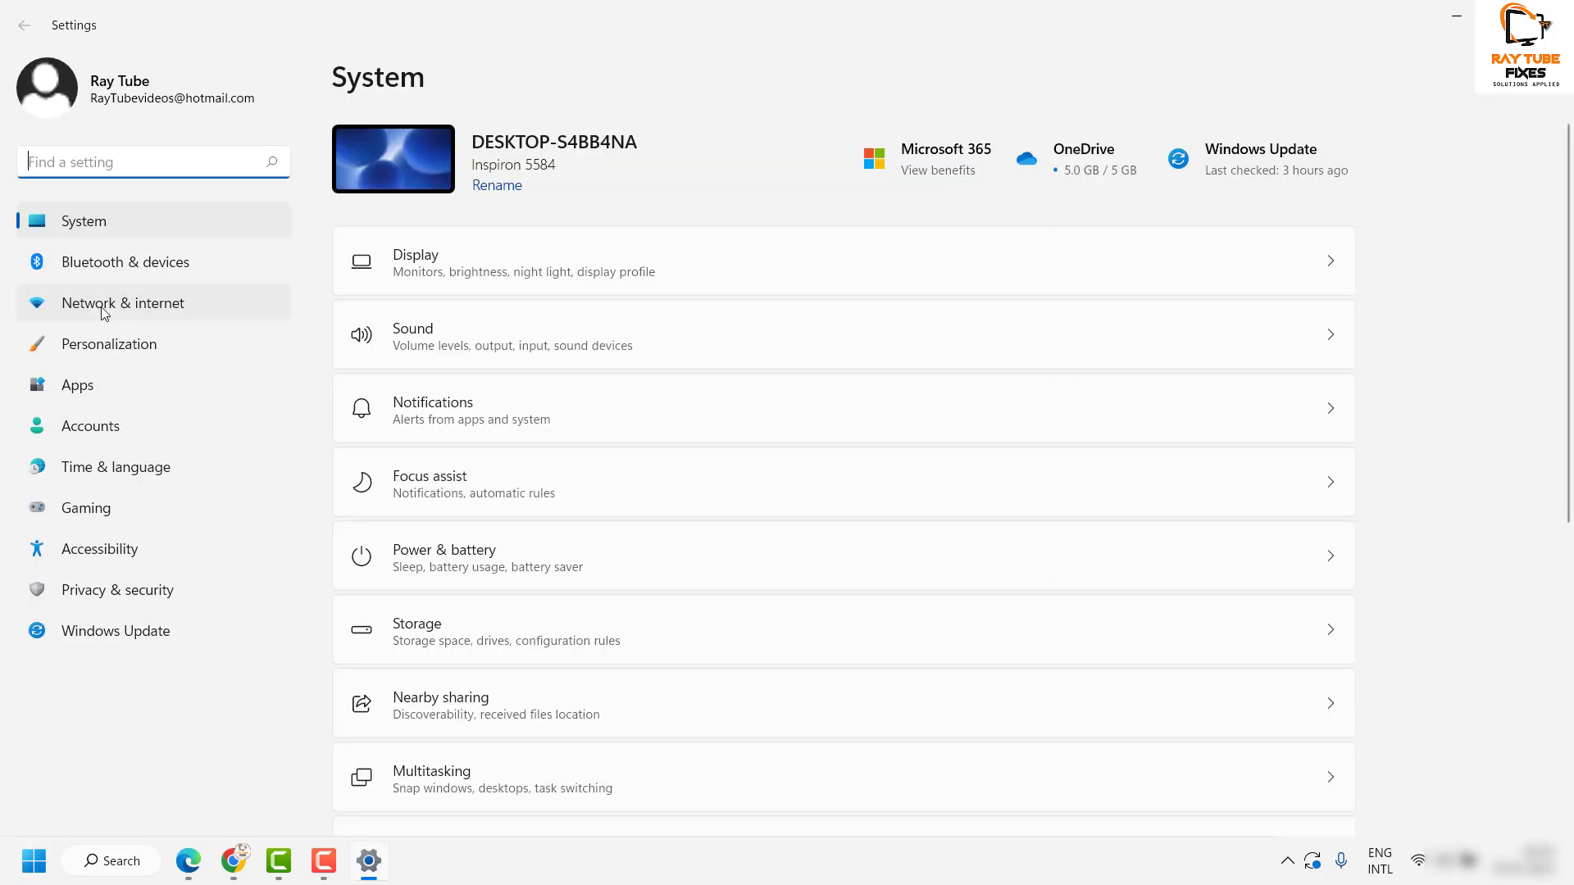
{"action": "left_click", "coordinate": [103, 310]}
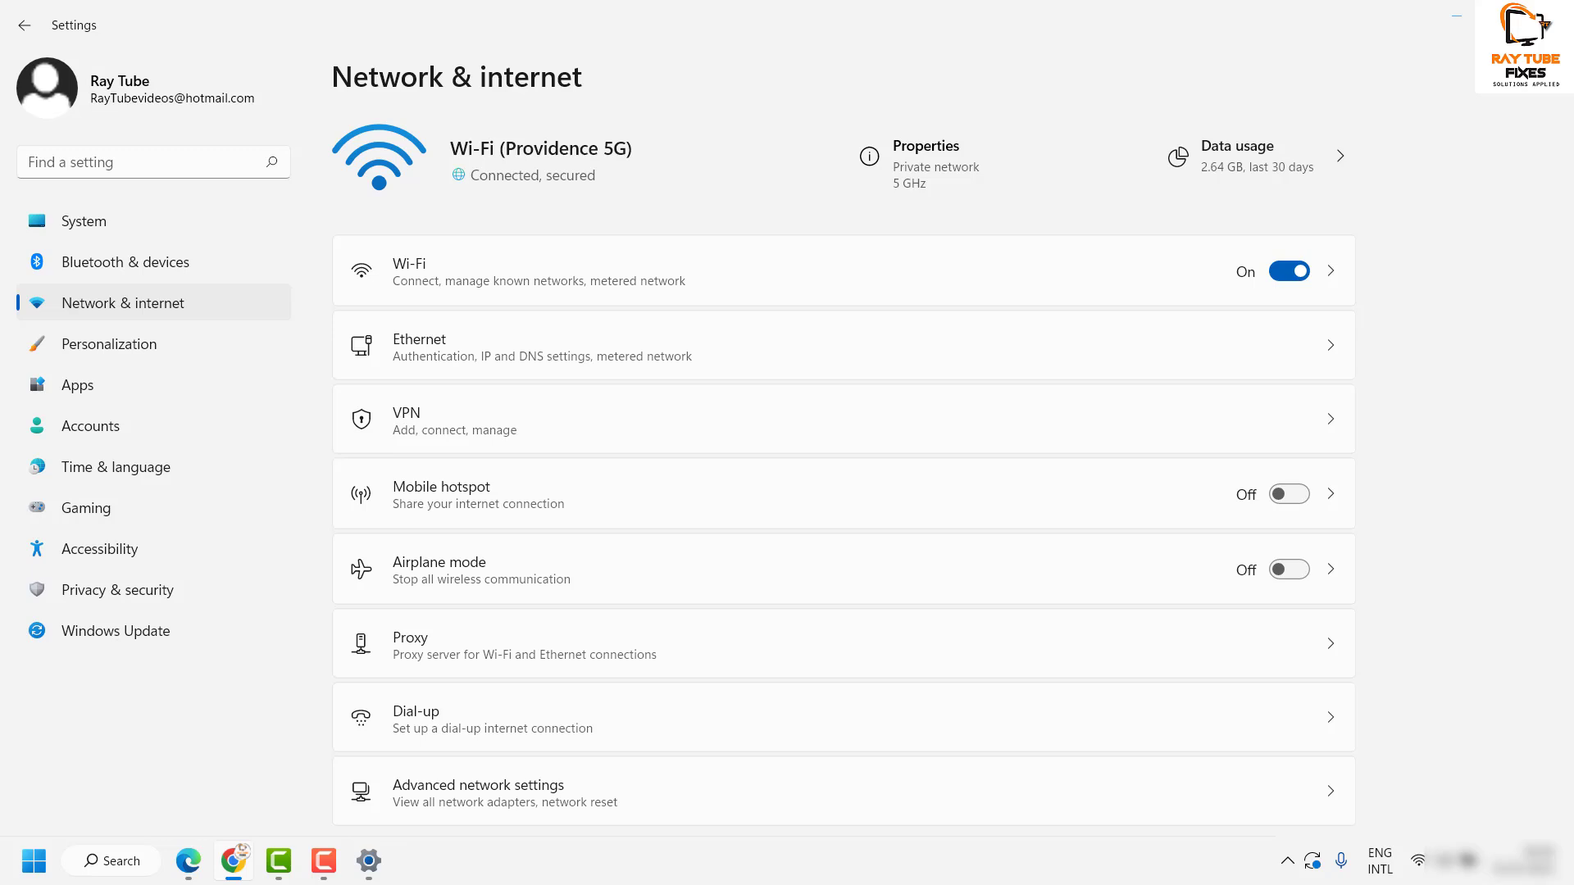
Verify Bluetooth is off under Bluetooth & devices, then close Settings with Alt+F4.
{"action": "left_click", "coordinate": [116, 271]}
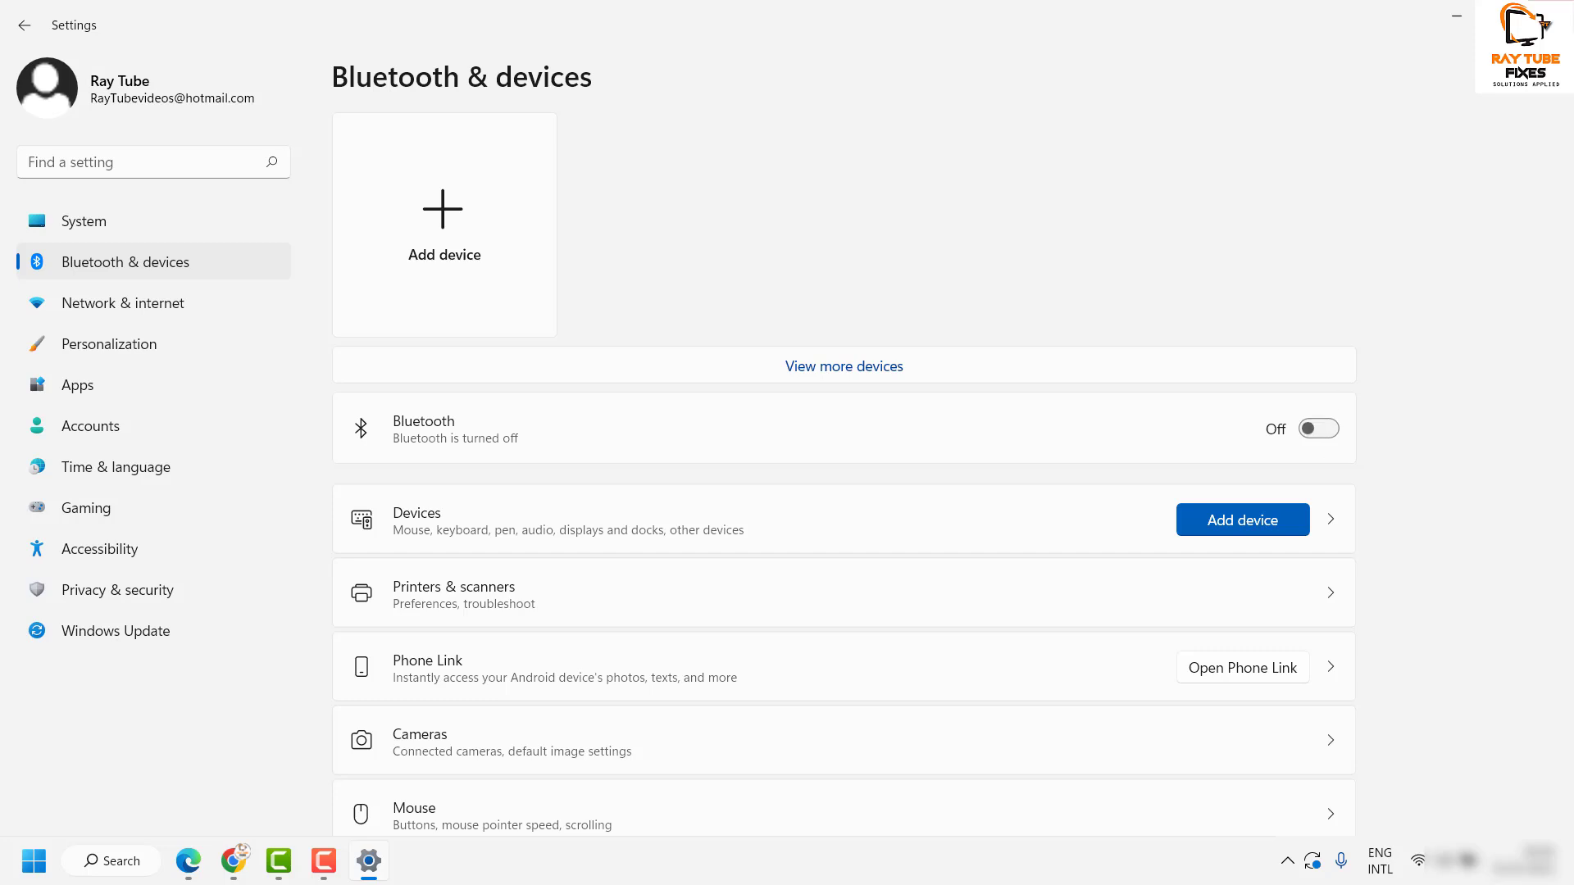
{"action": "key", "text": "alt+F4"}
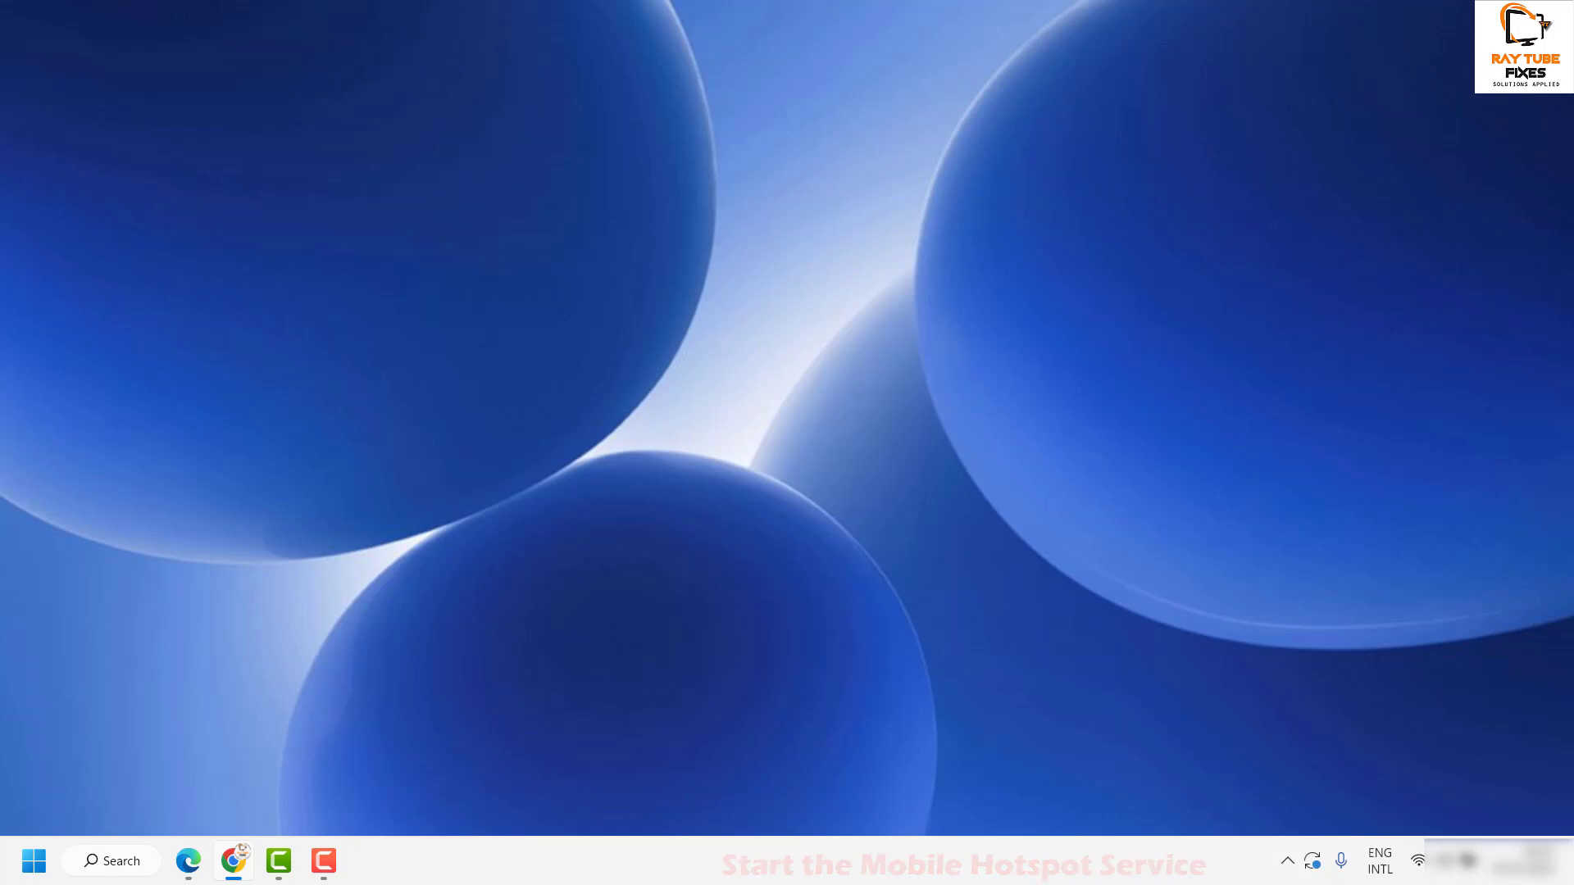
Launch services.msc and select Windows Mobile Hotspot Service in the services list.
{"action": "left_click", "coordinate": [122, 865]}
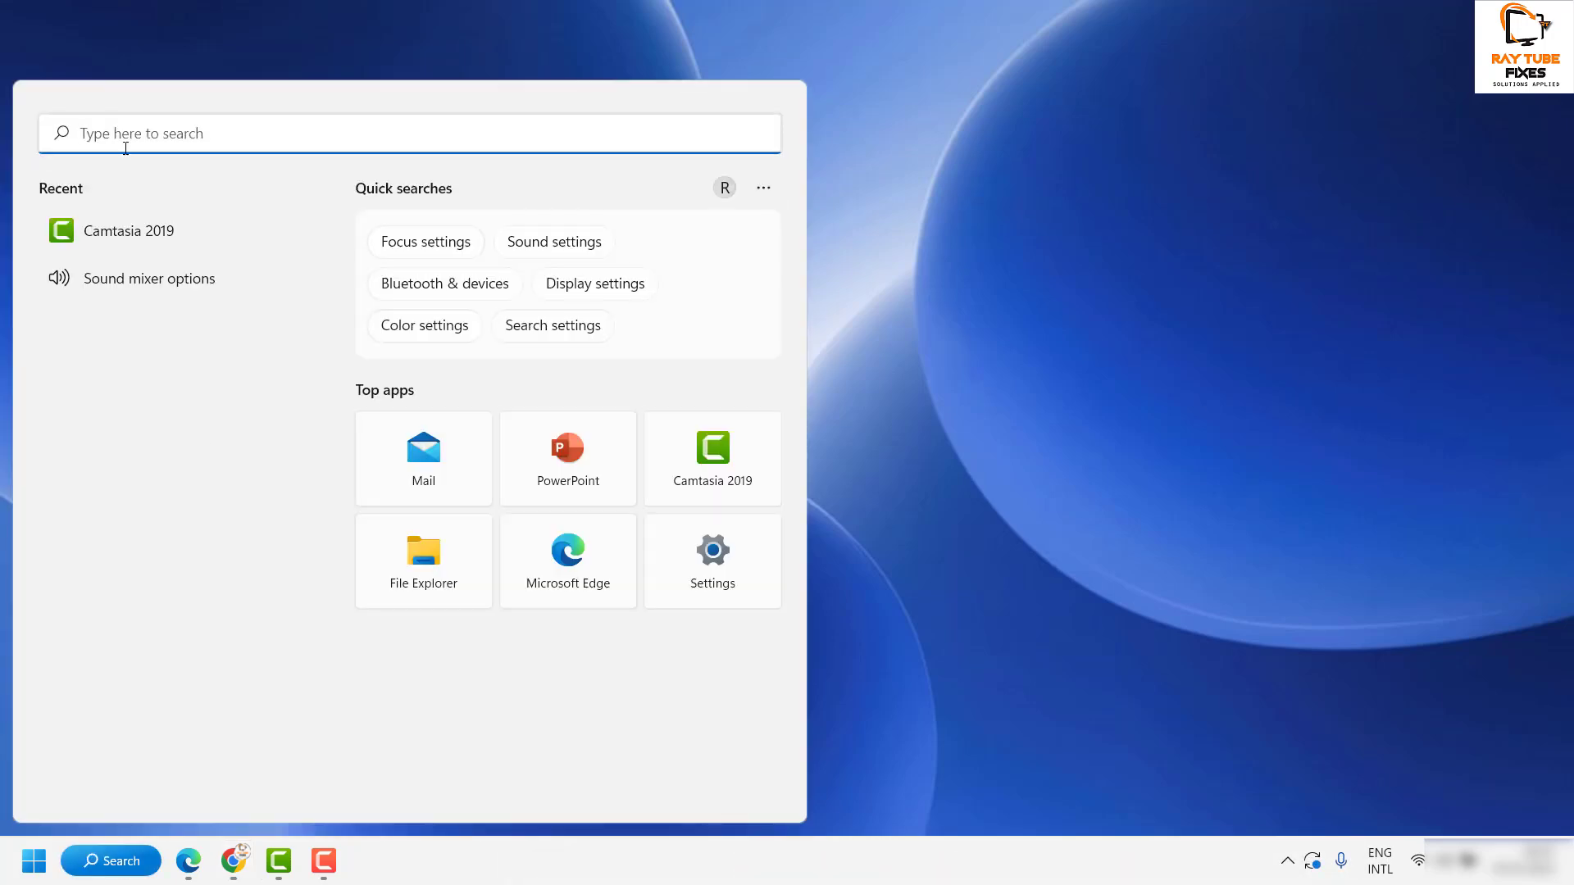
{"action": "type", "text": "services.msc"}
{"action": "left_click", "coordinate": [457, 355]}
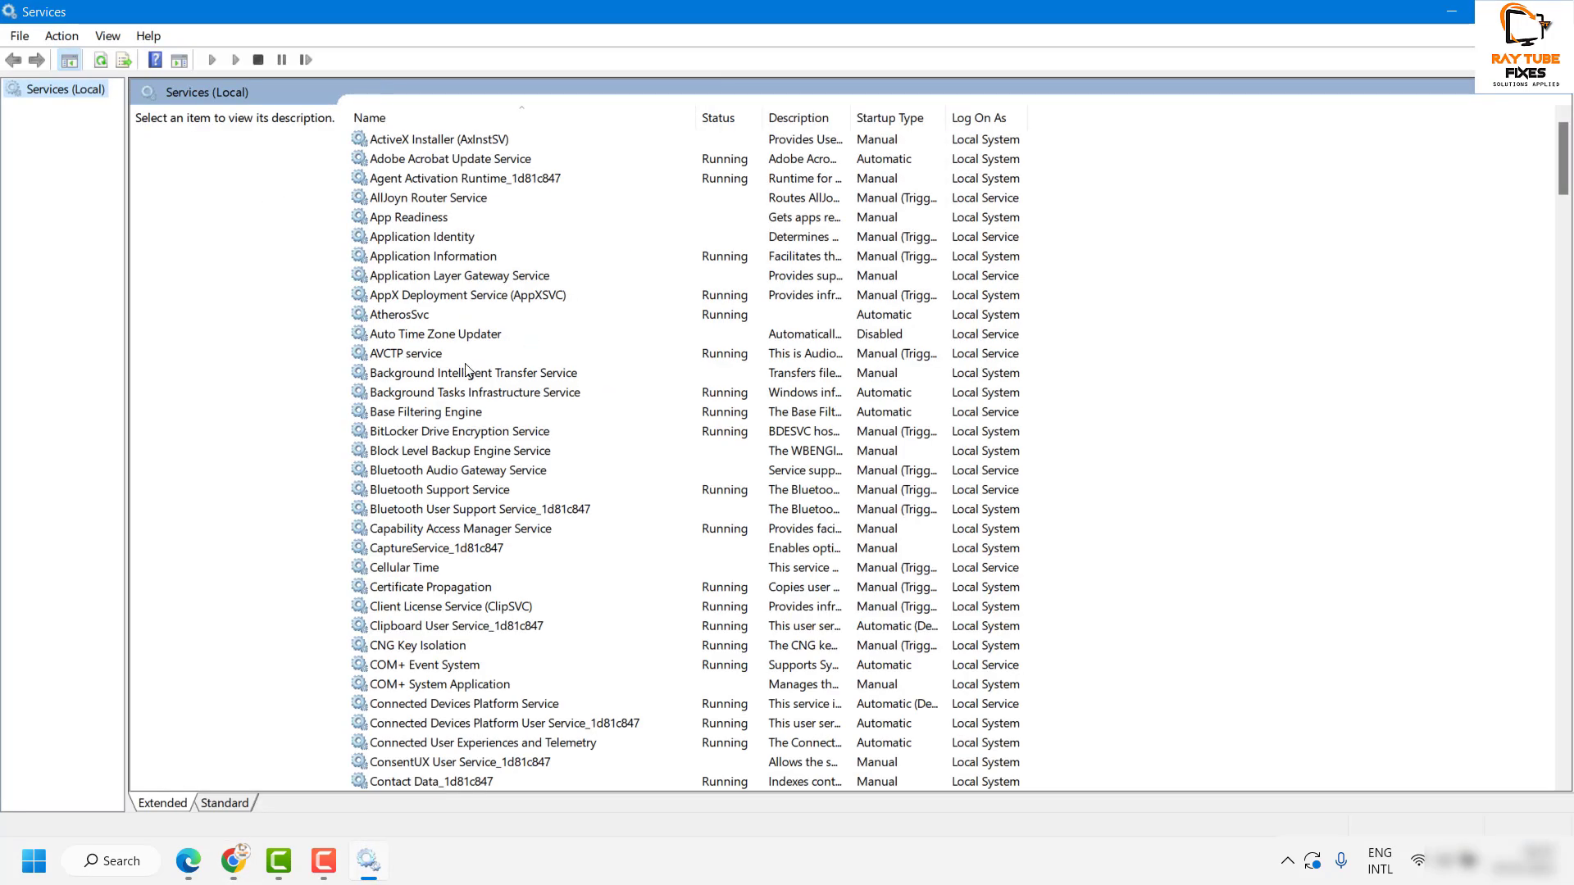
{"action": "left_click", "coordinate": [466, 370]}
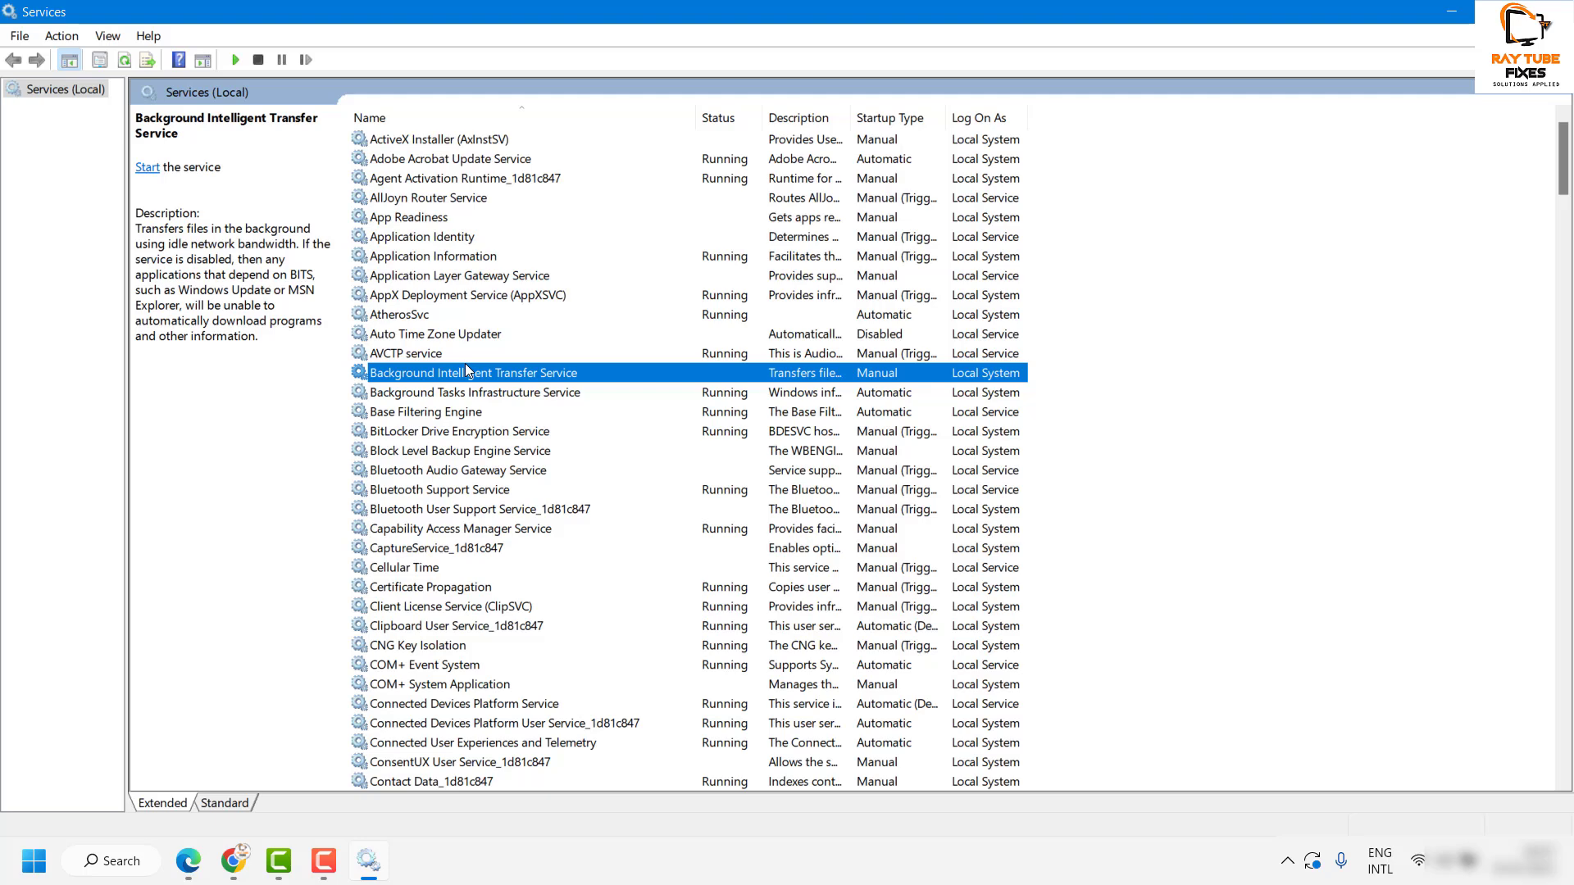
{"action": "type", "text": "win"}
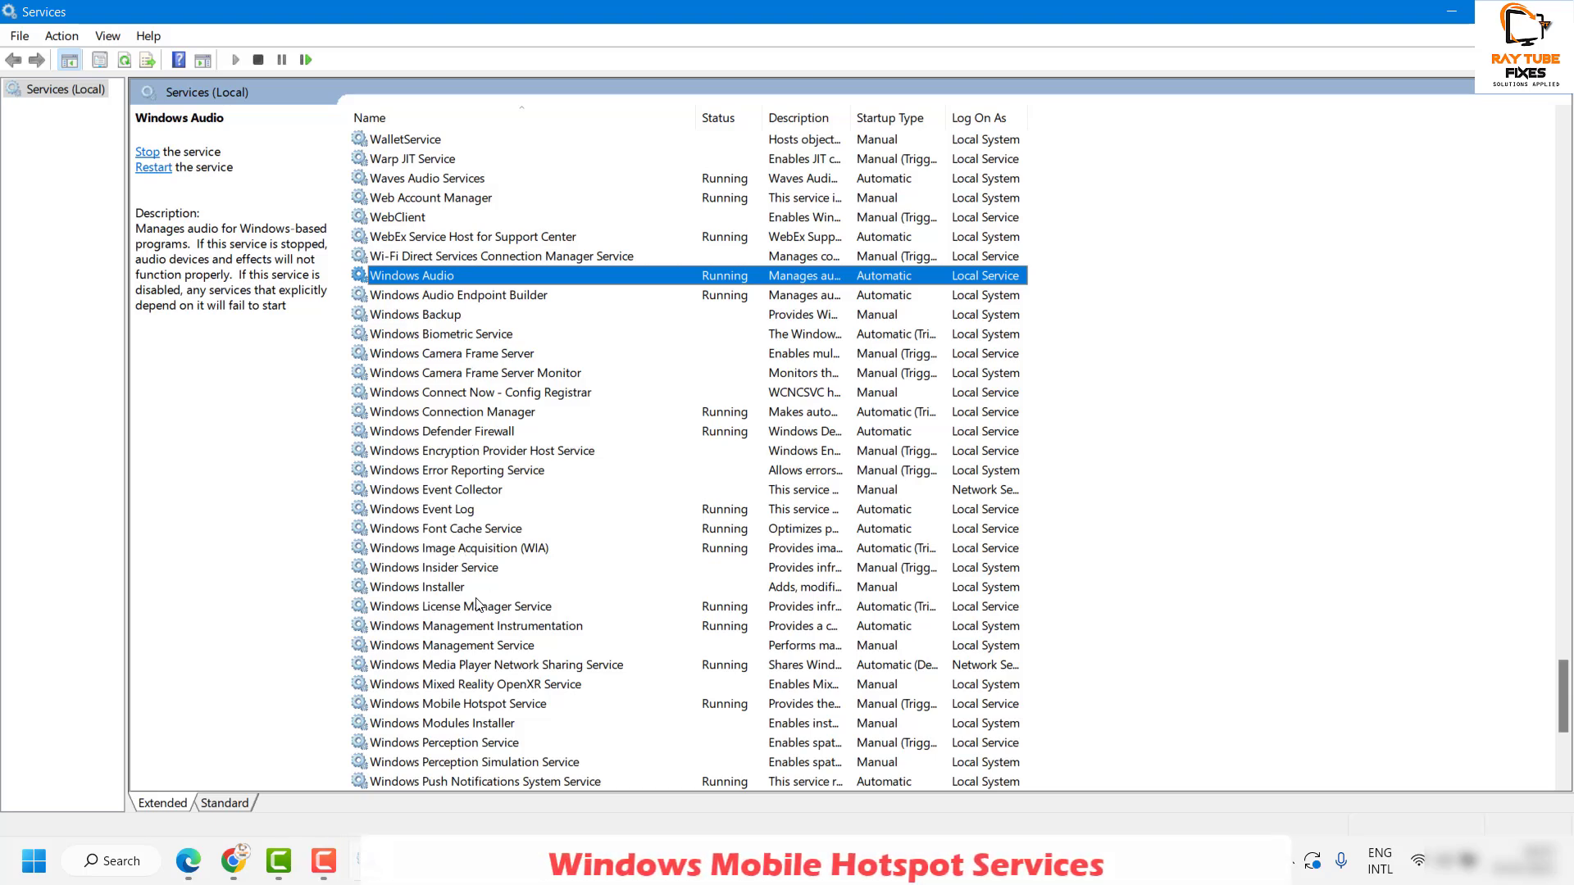
{"action": "left_click", "coordinate": [449, 706]}
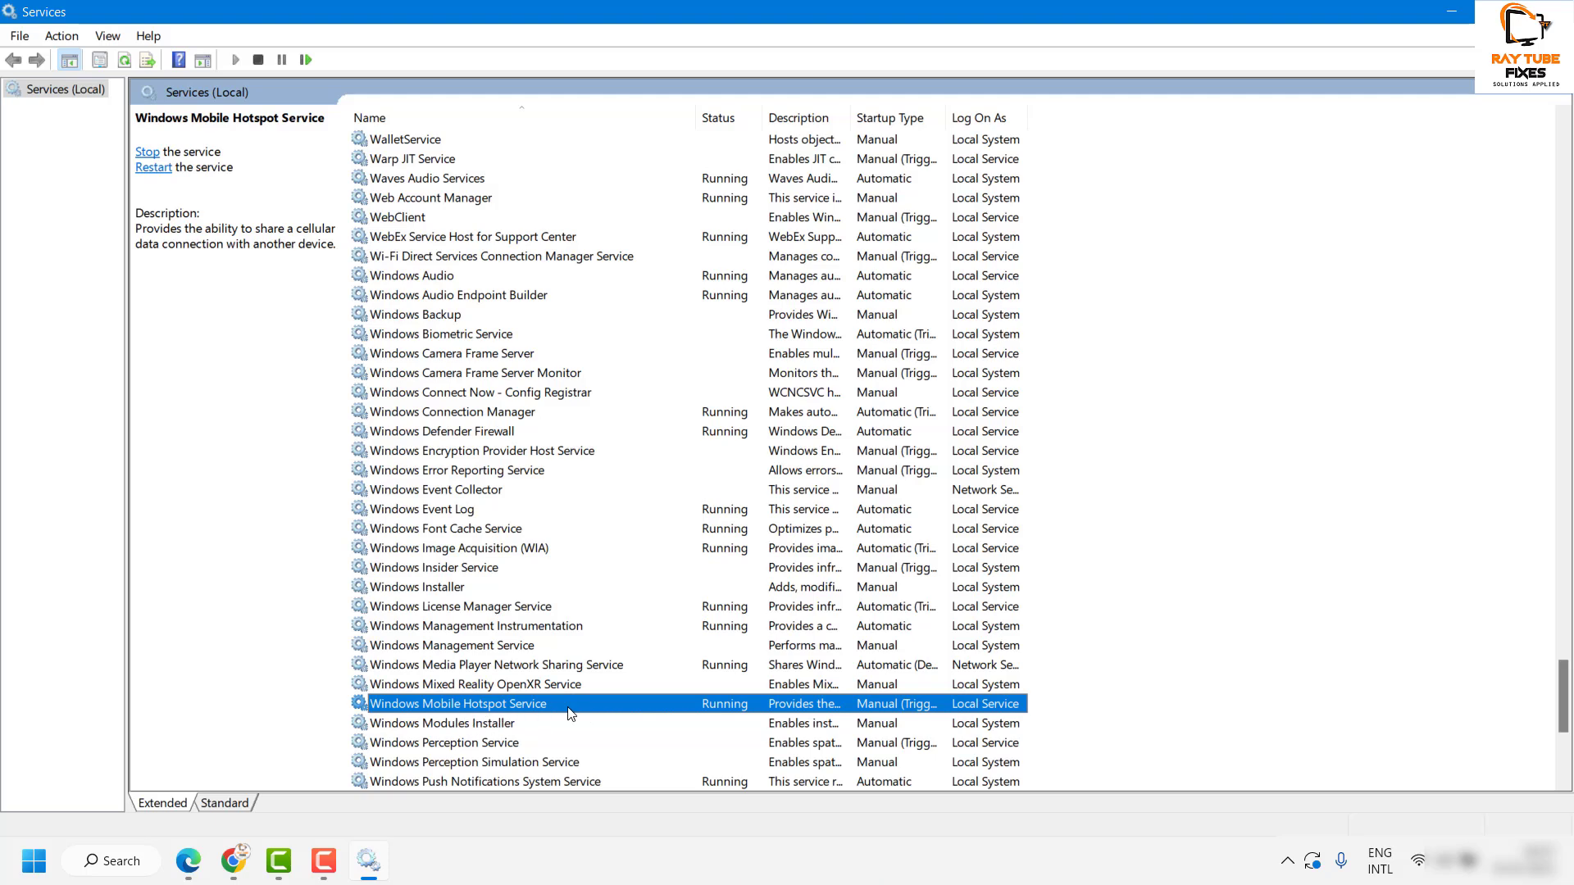
Open Windows Mobile Hotspot Service properties and keep its startup type on Manual.
{"action": "right_click", "coordinate": [683, 713]}
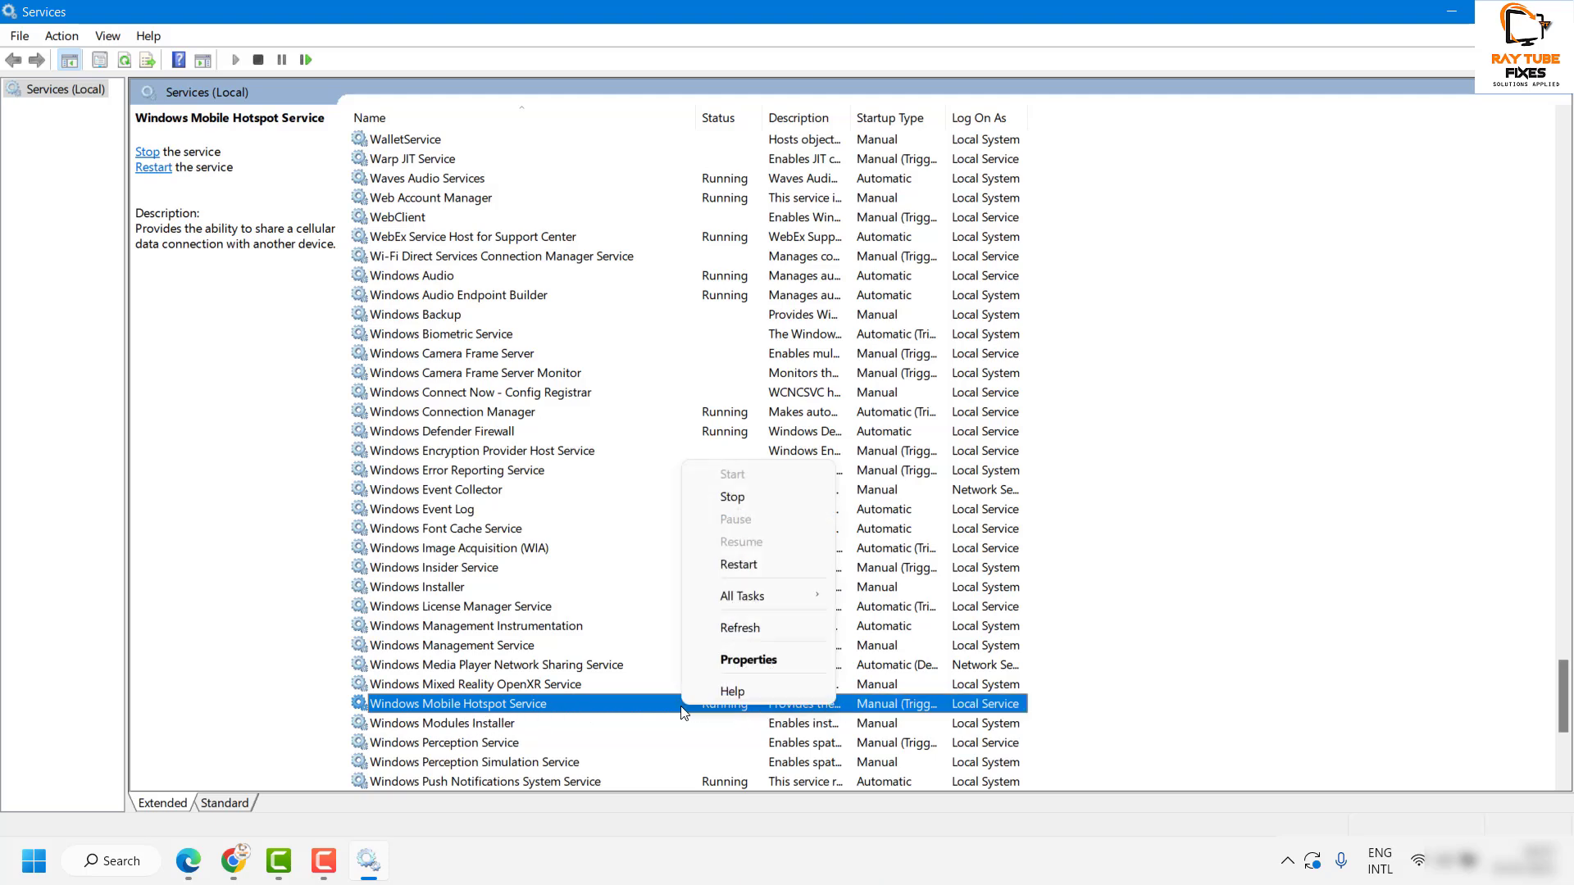
{"action": "left_click", "coordinate": [748, 661]}
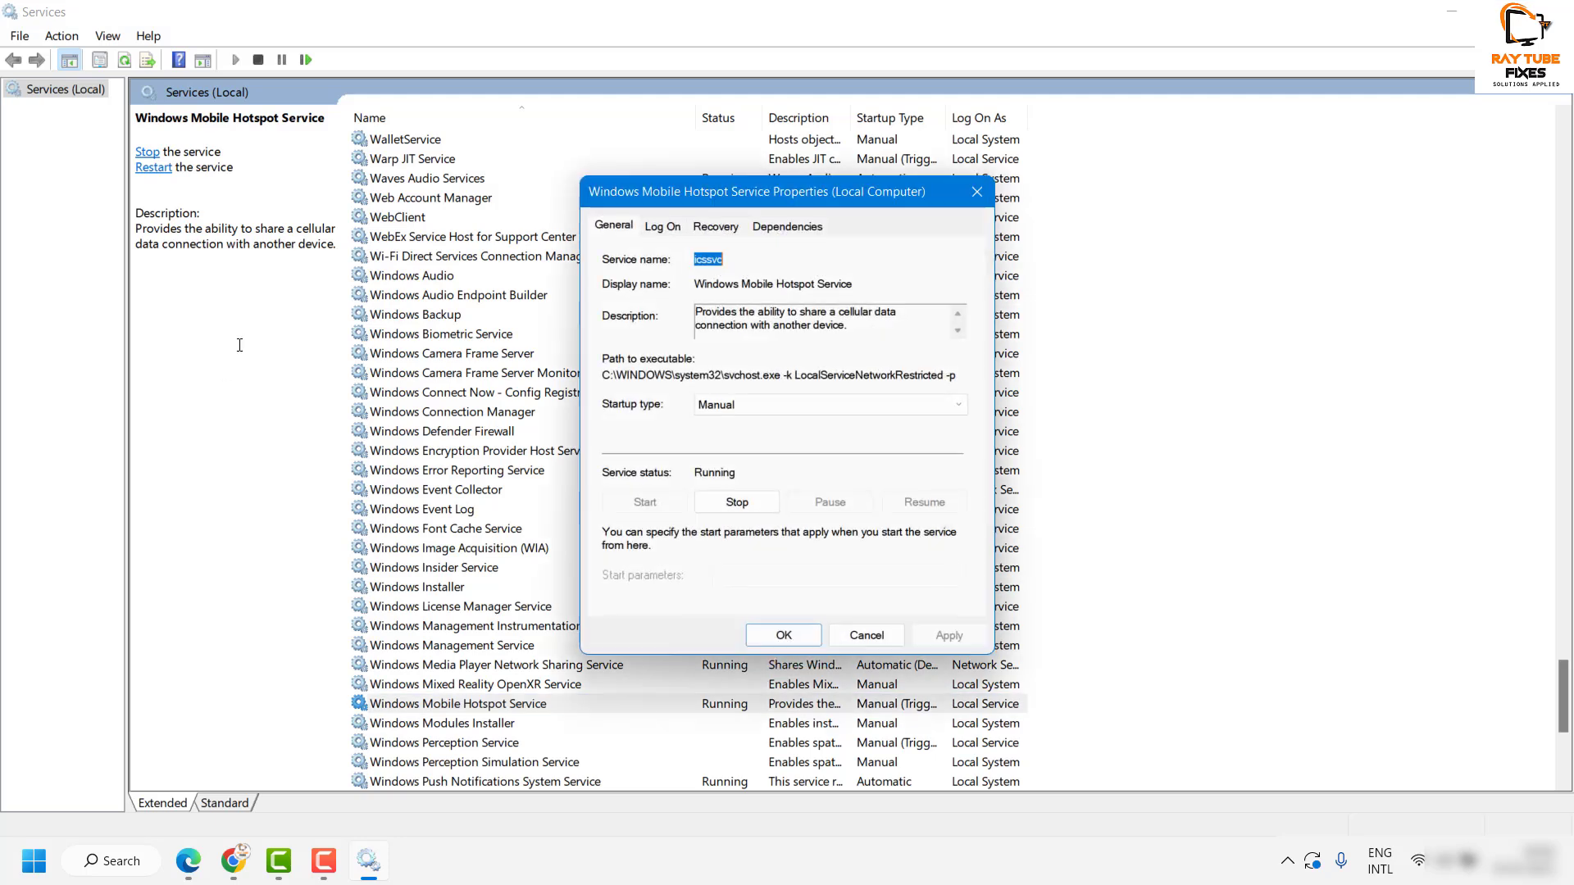
{"action": "left_click", "coordinate": [733, 405]}
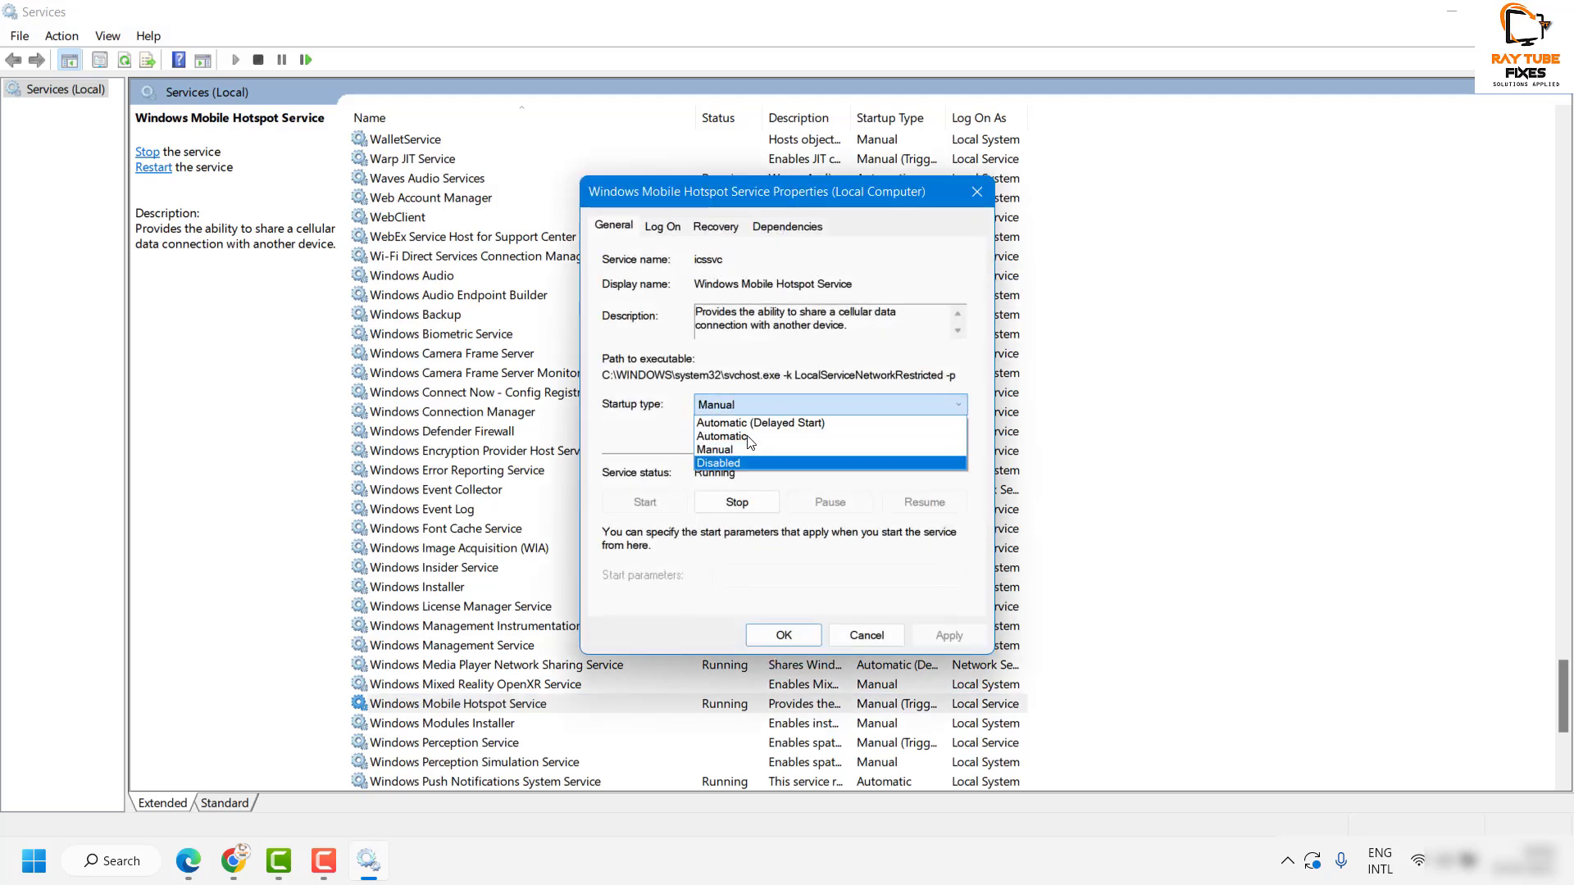
{"action": "left_click", "coordinate": [792, 354]}
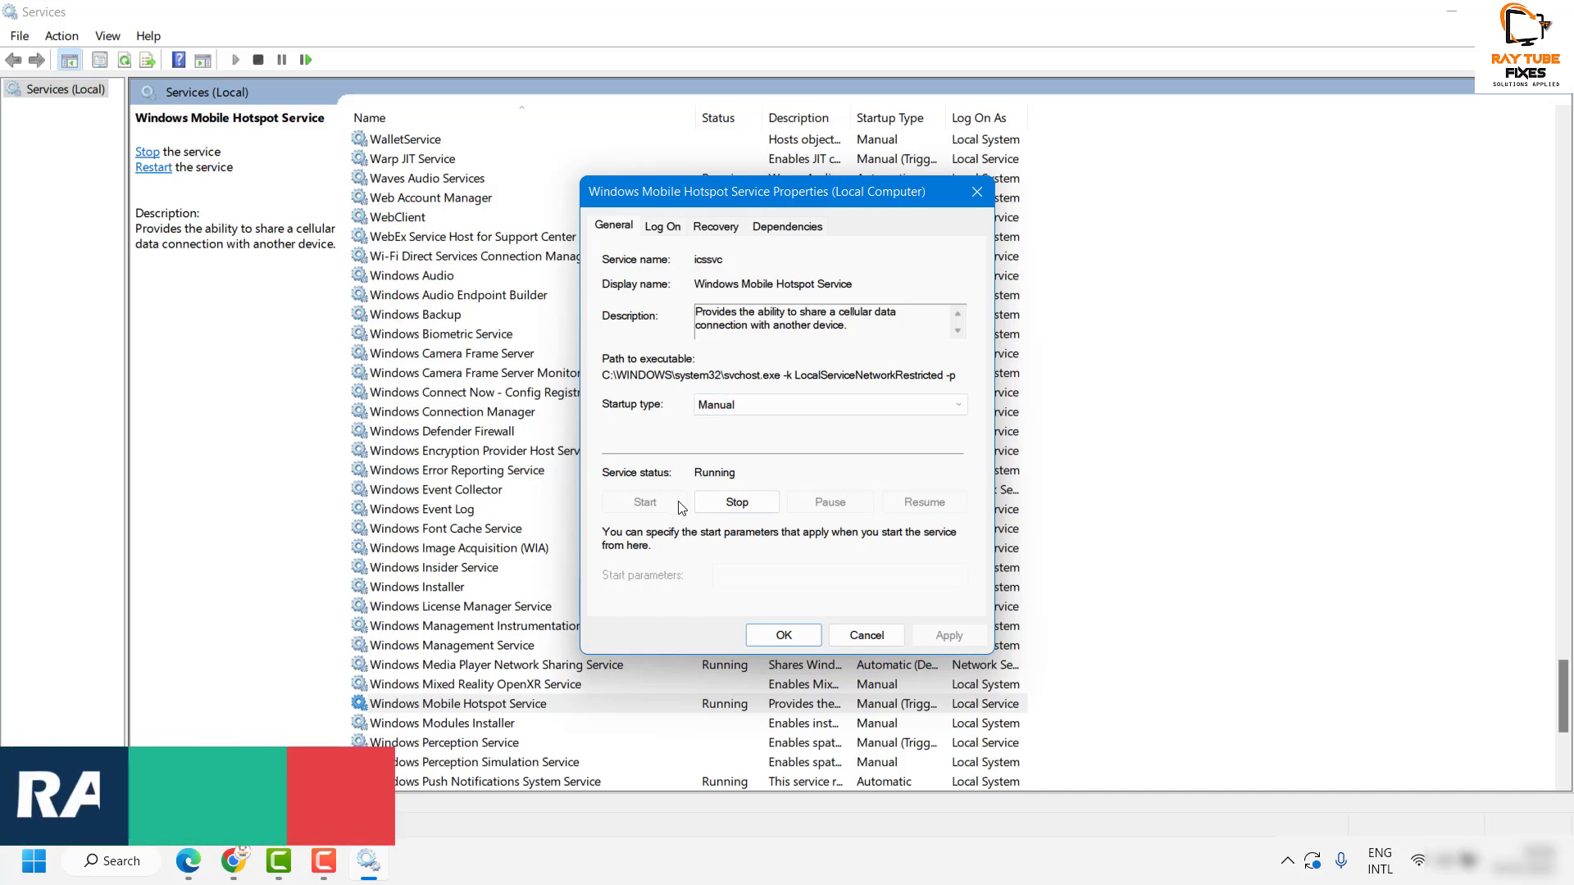
Confirm the hotspot service Properties dialog with OK.
{"action": "left_click", "coordinate": [767, 646]}
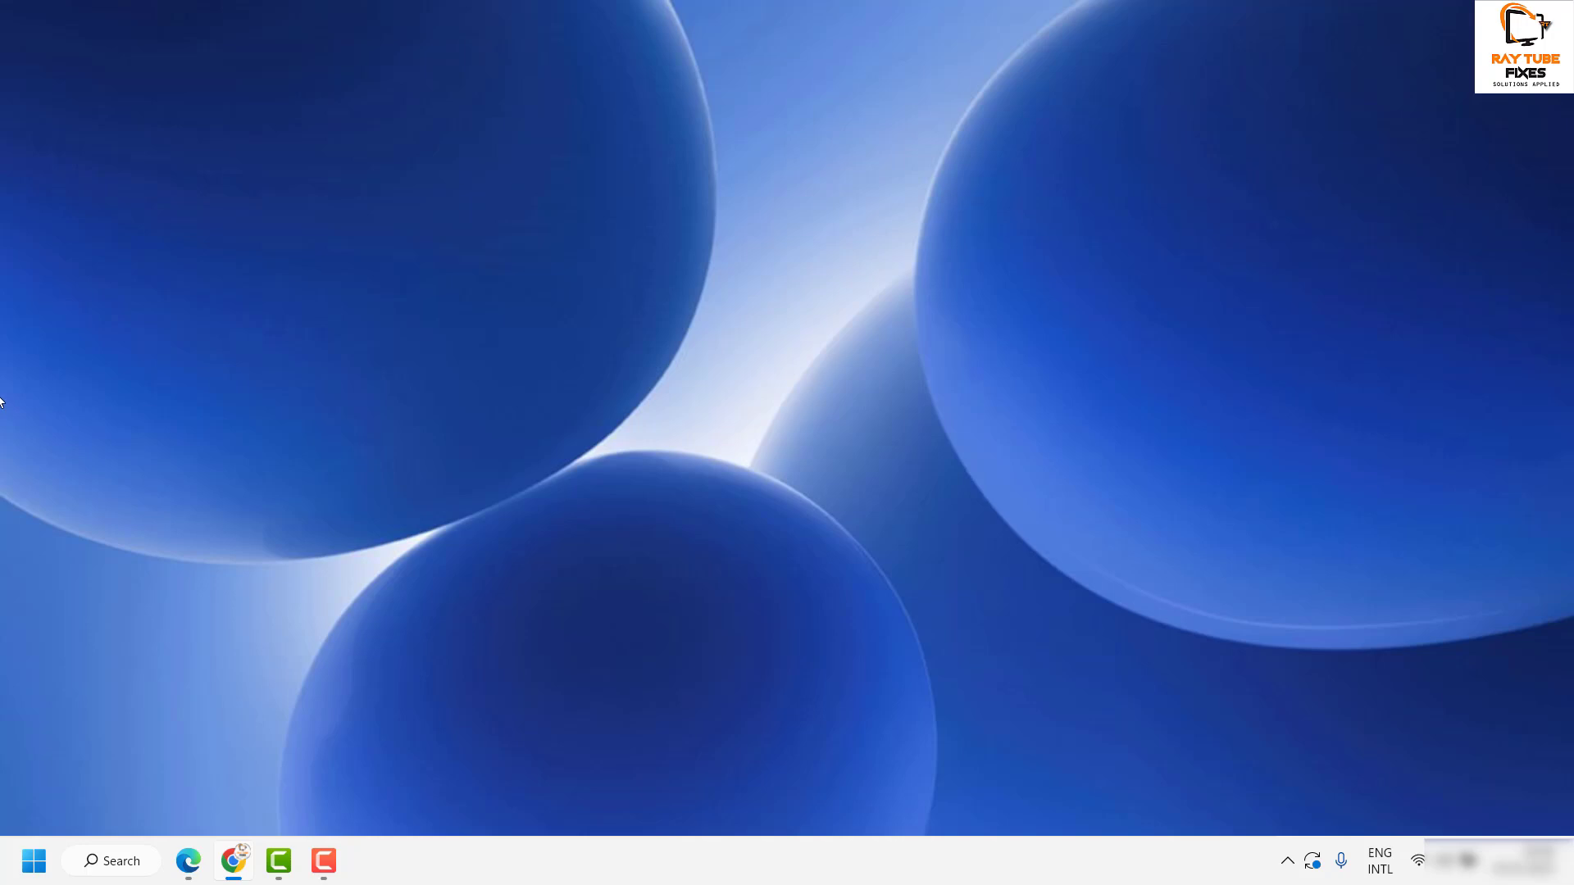
Open Settings and go to Network & internet > Advanced network settings.
{"action": "right_click", "coordinate": [35, 871]}
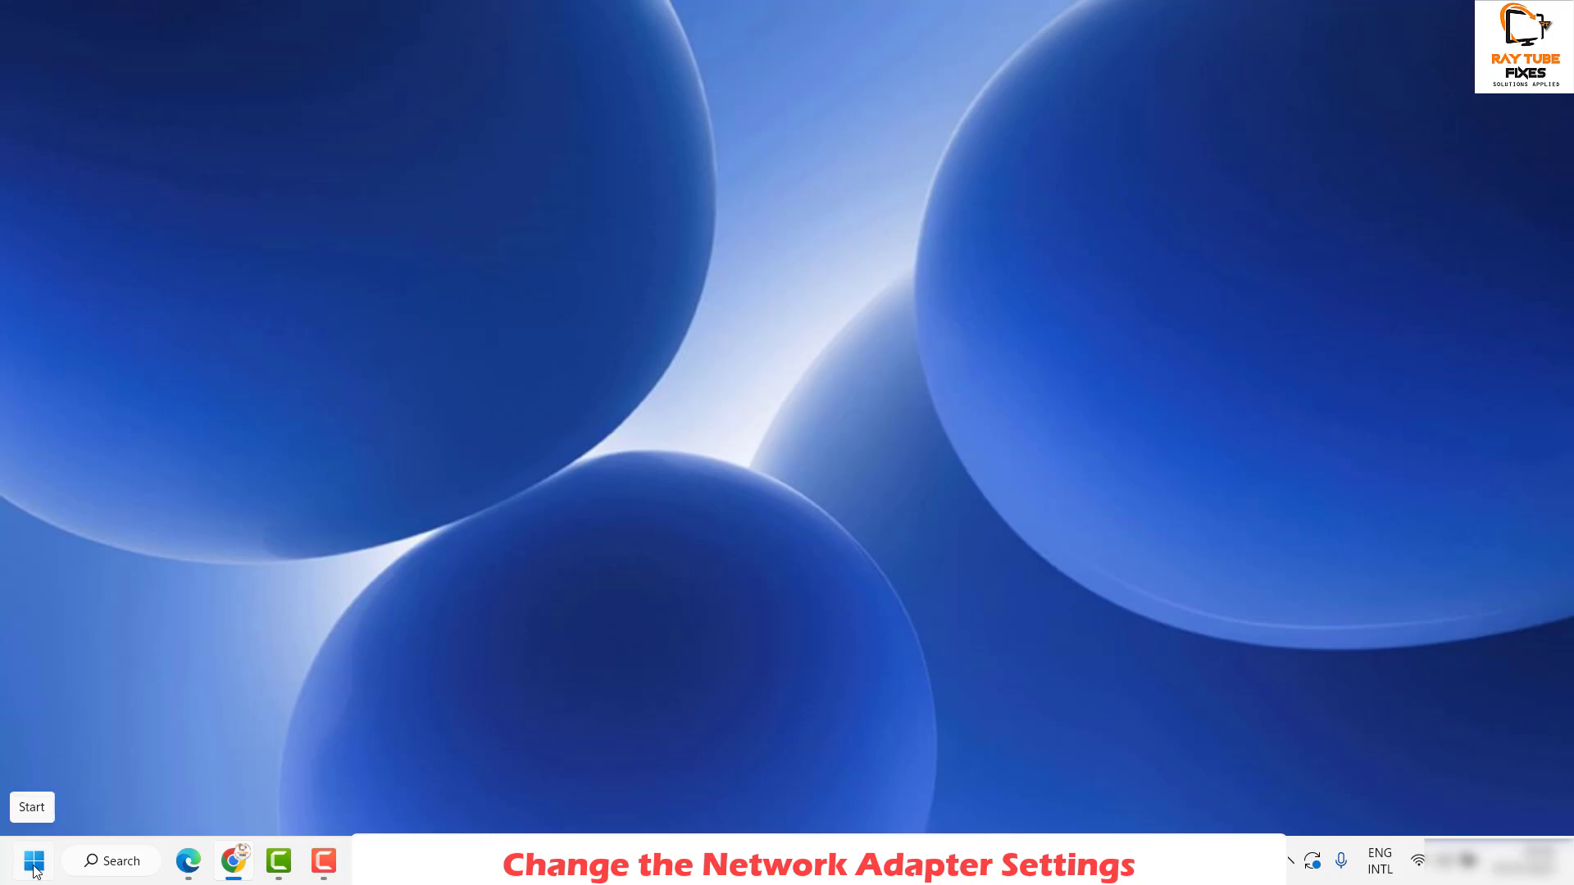
{"action": "left_click", "coordinate": [57, 647]}
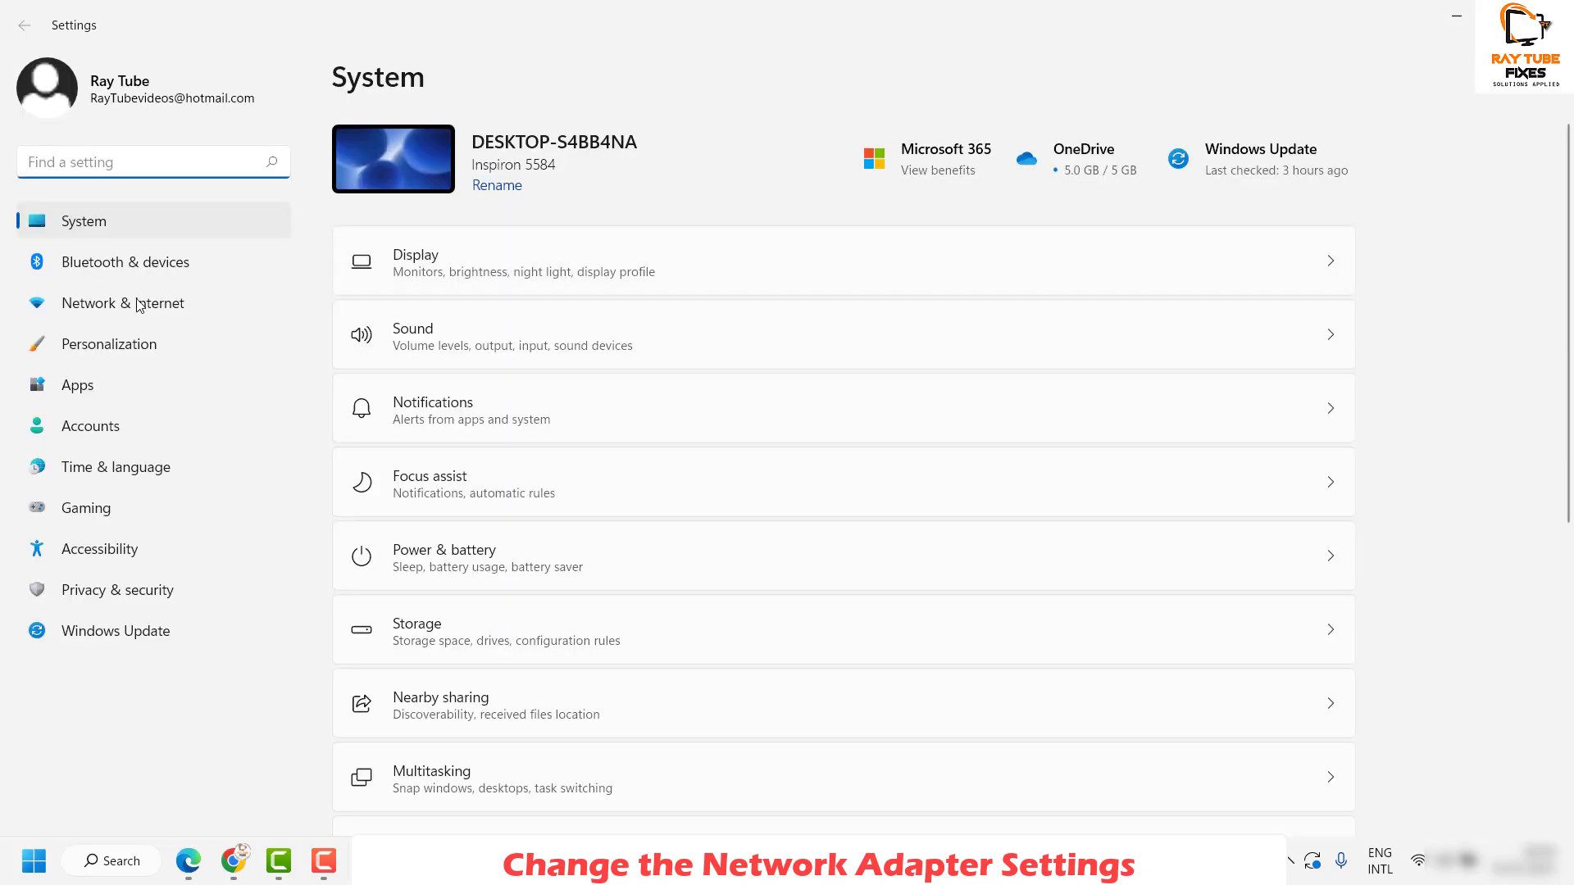
{"action": "left_click", "coordinate": [140, 305]}
{"action": "scroll", "coordinate": [918, 621], "scroll_direction": "down", "scroll_amount": 1}
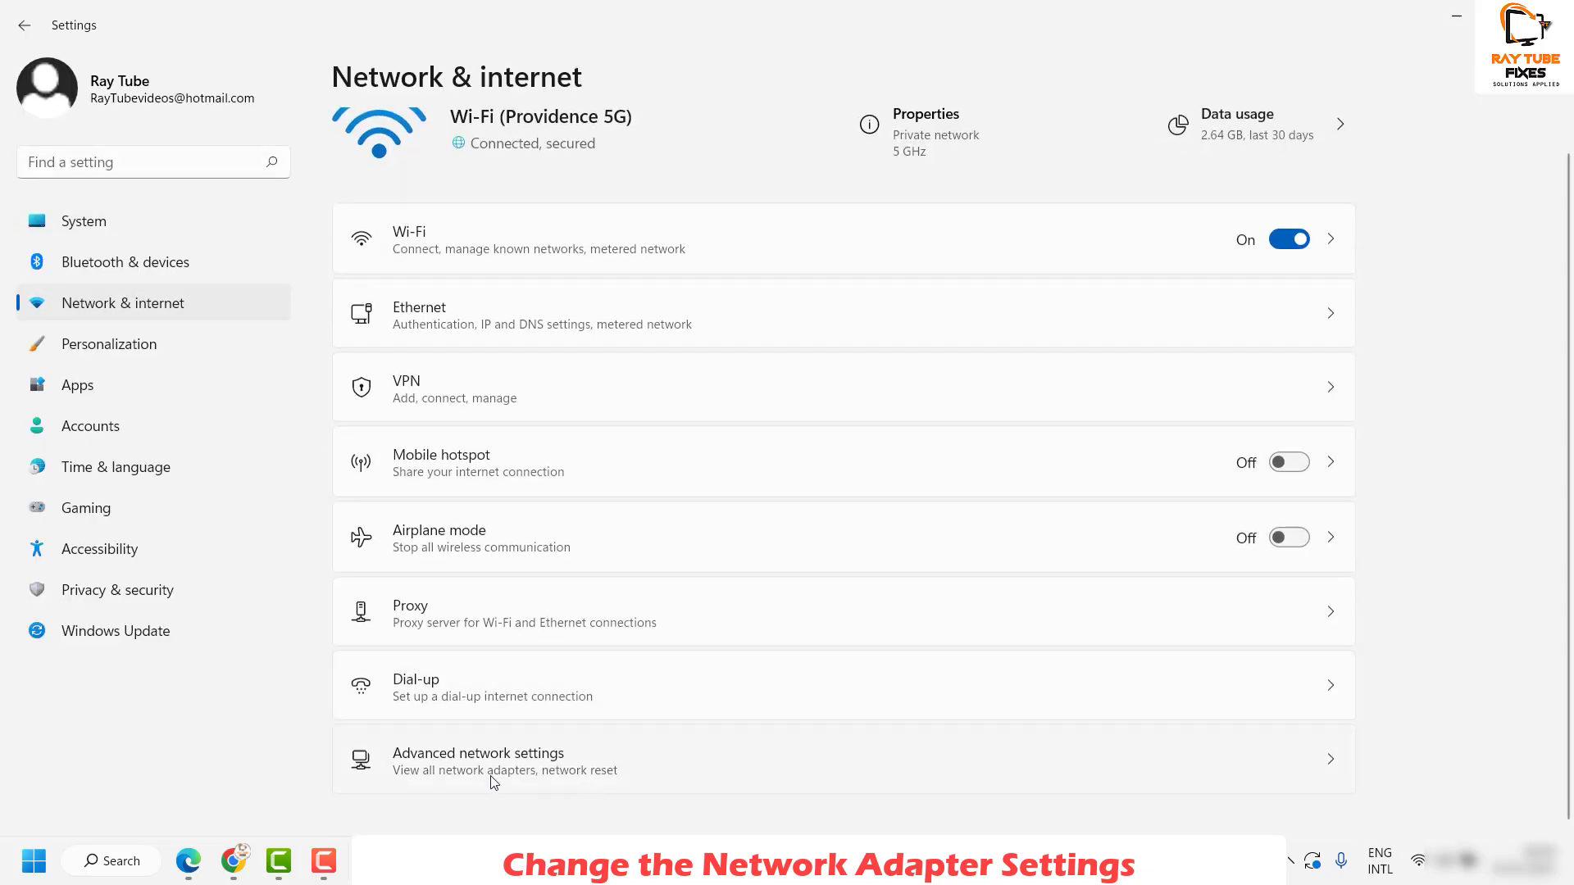
{"action": "left_click", "coordinate": [719, 758]}
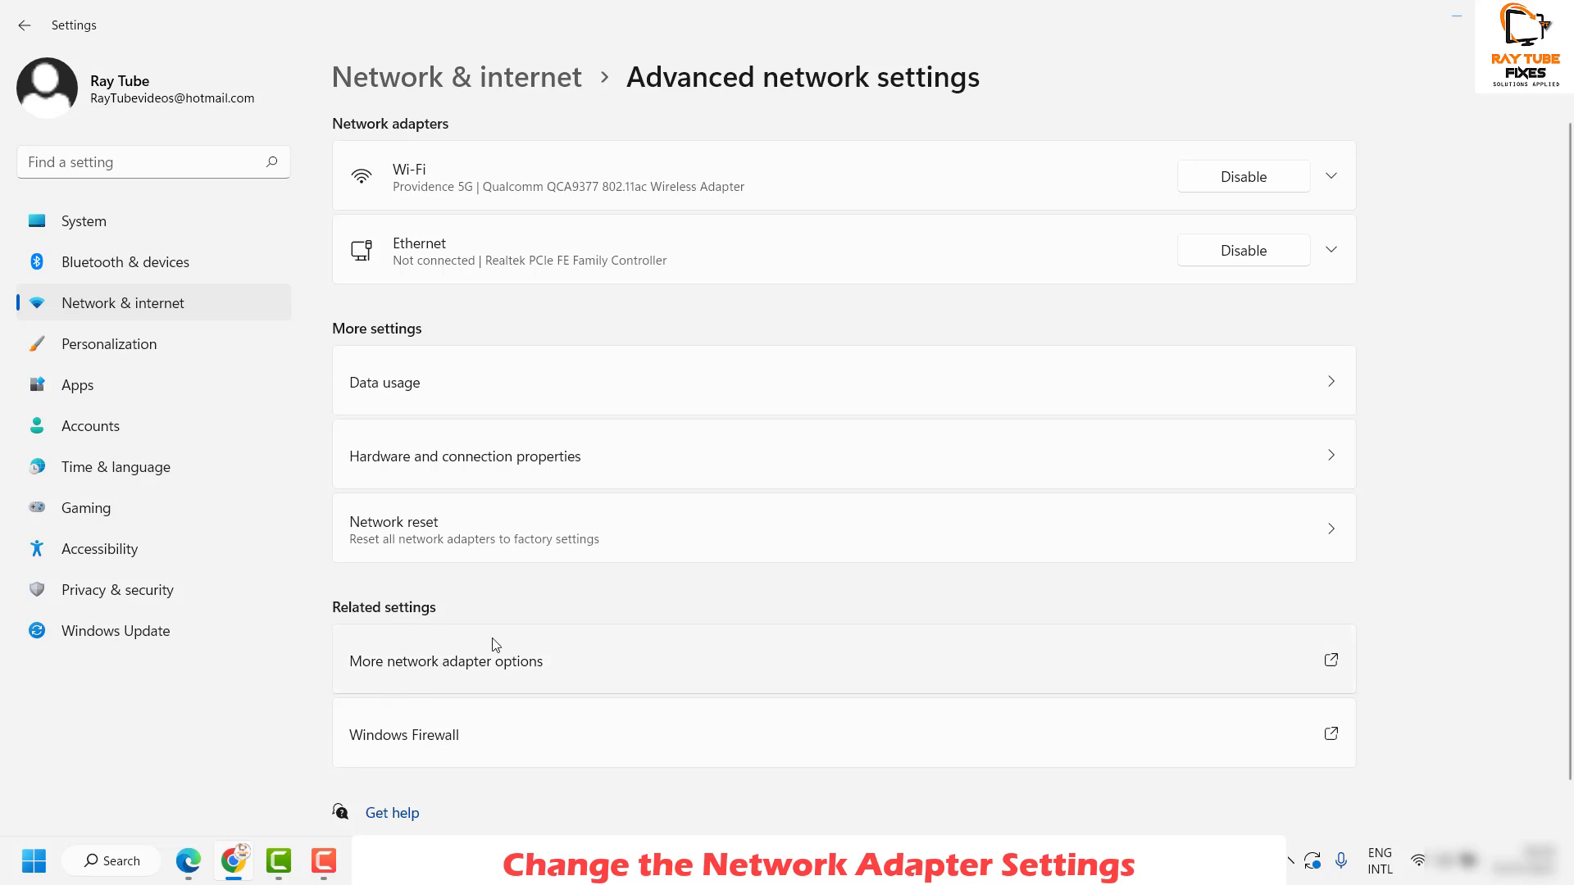
Open More network adapter options and bring up the Ethernet adapter's Properties.
{"action": "left_click", "coordinate": [1330, 662]}
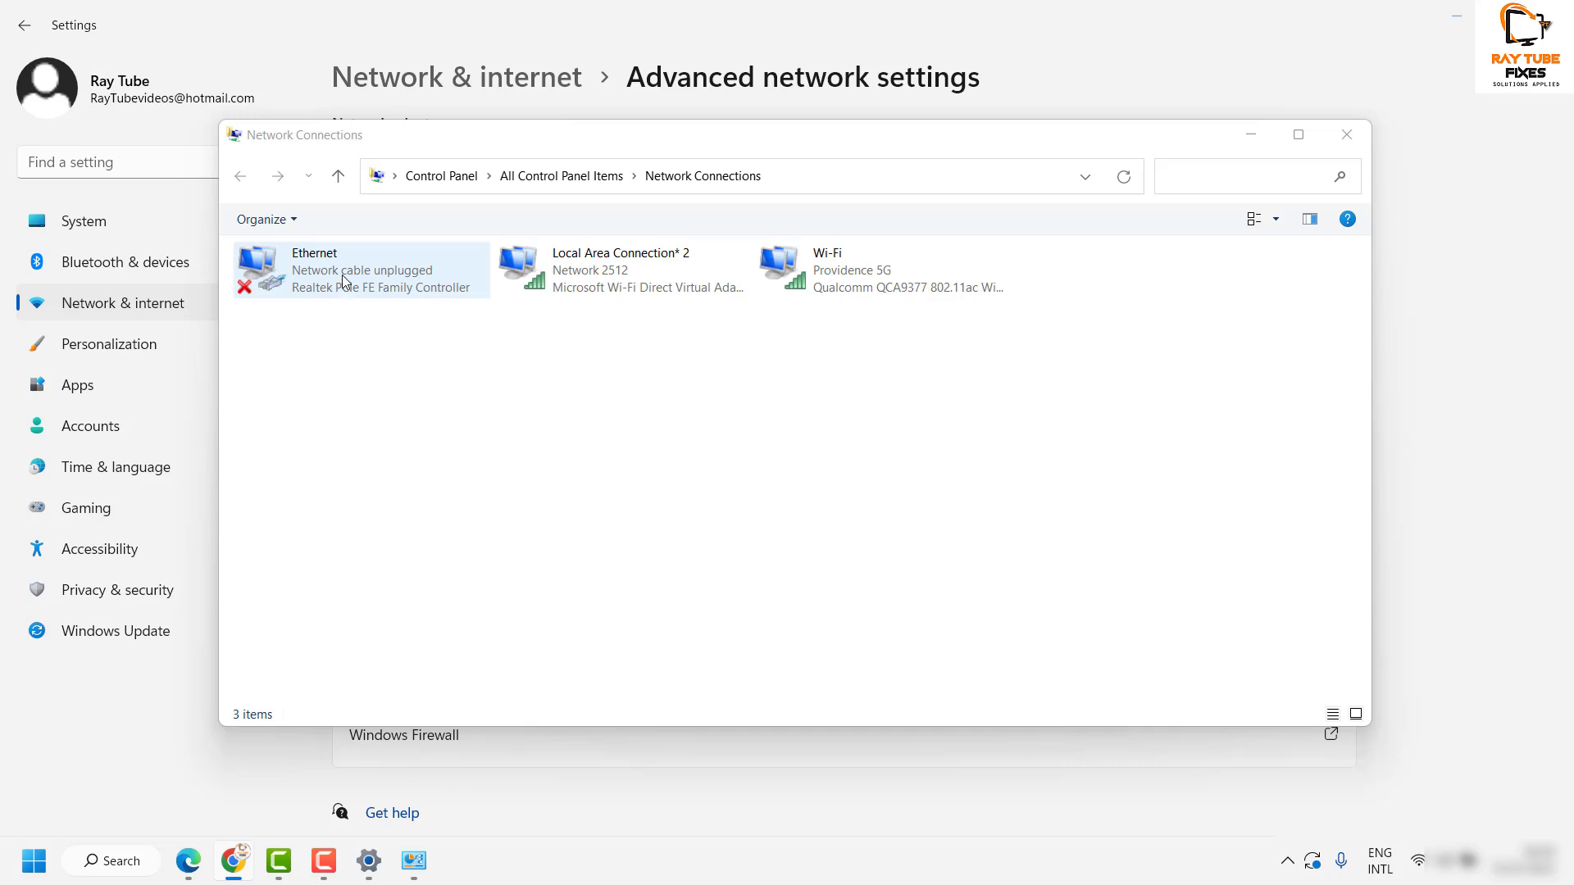
{"action": "left_click", "coordinate": [392, 259]}
{"action": "right_click", "coordinate": [392, 258]}
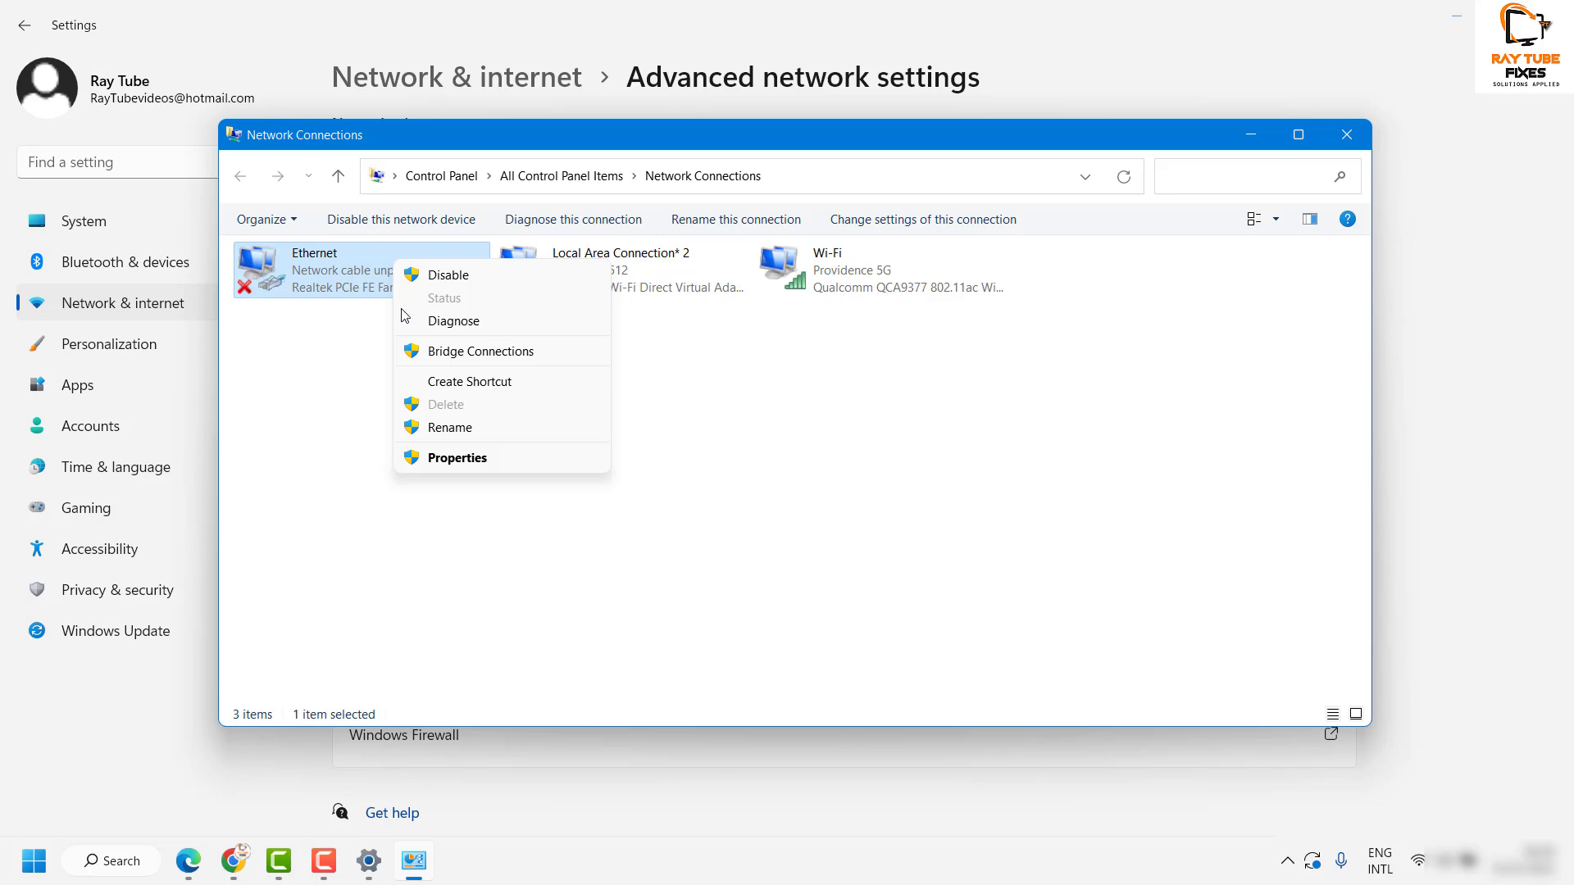
{"action": "left_click", "coordinate": [467, 460]}
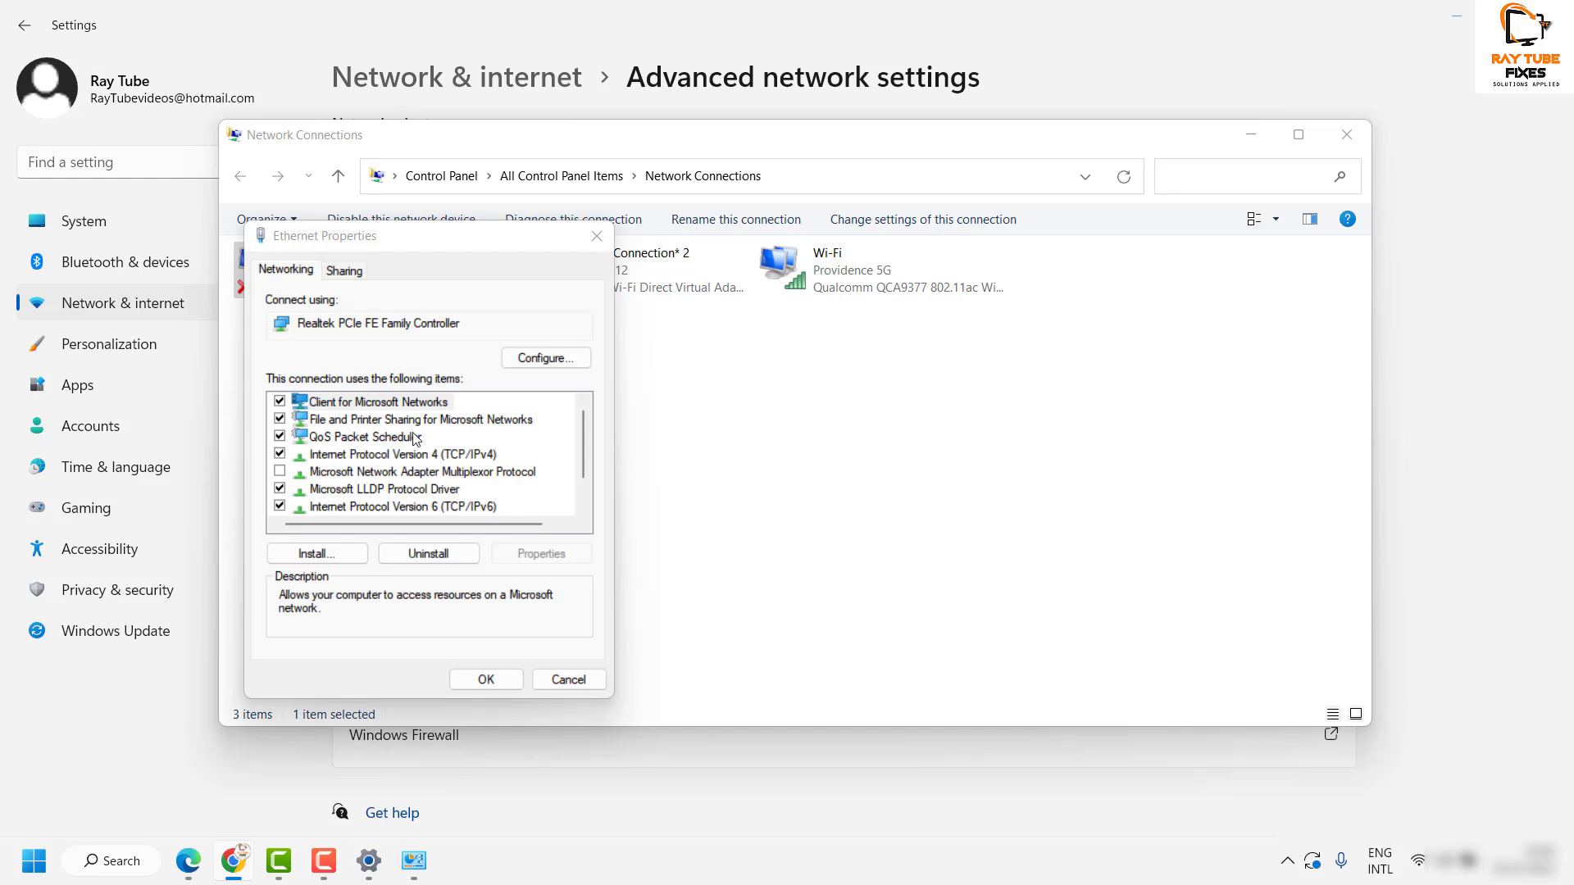
Enable 'Allow other network users to connect' on the Ethernet Sharing tab, then close Network Connections and Settings.
{"action": "left_click", "coordinate": [346, 282]}
{"action": "left_click", "coordinate": [345, 277]}
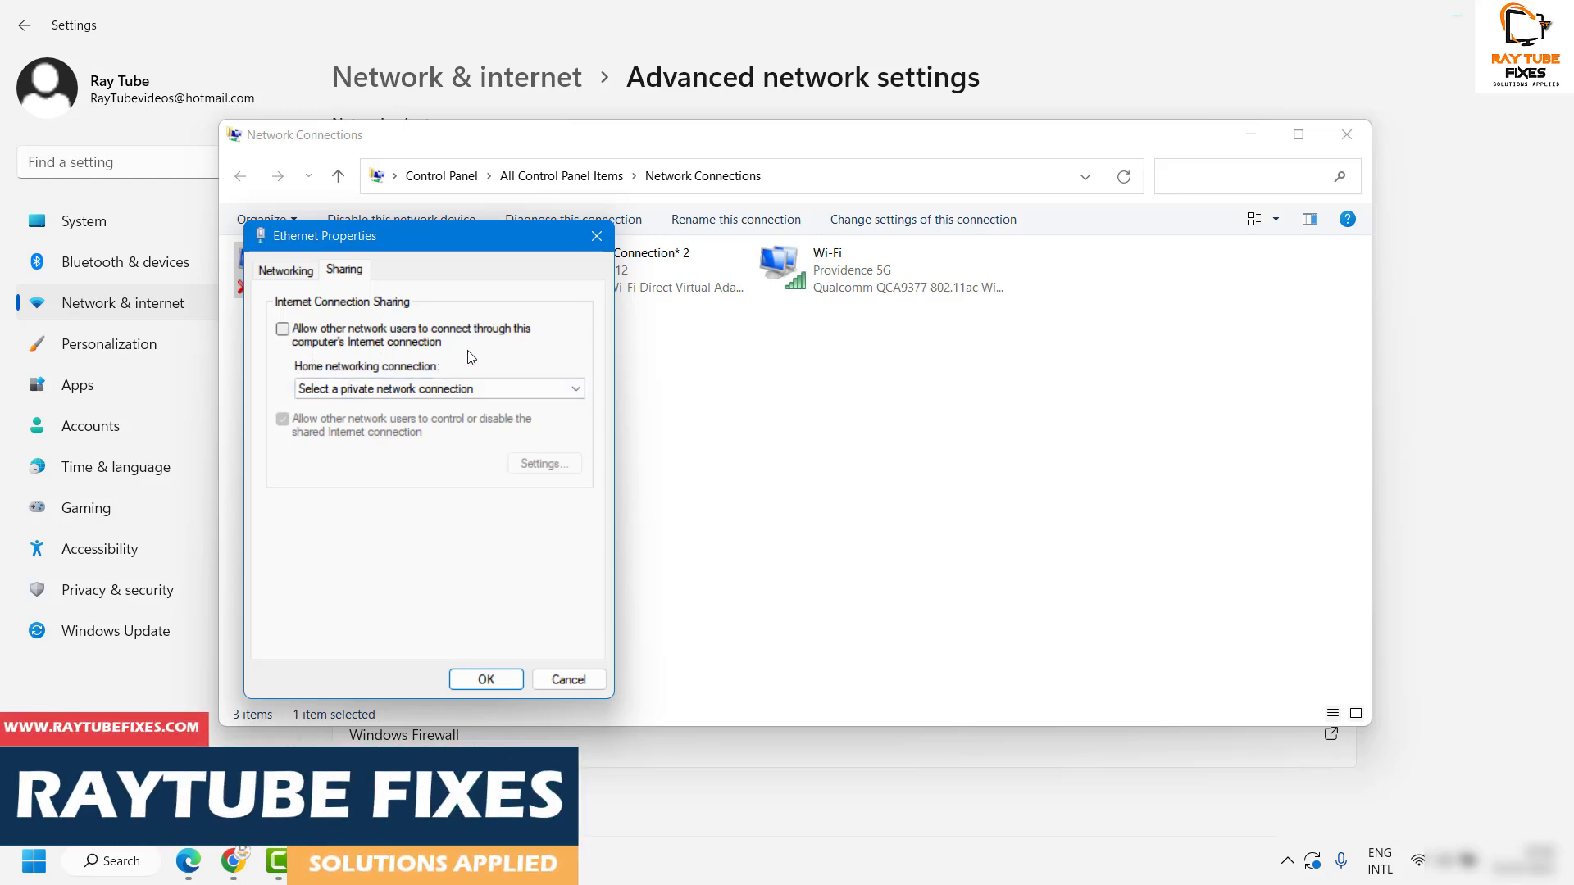
{"action": "left_click", "coordinate": [282, 329]}
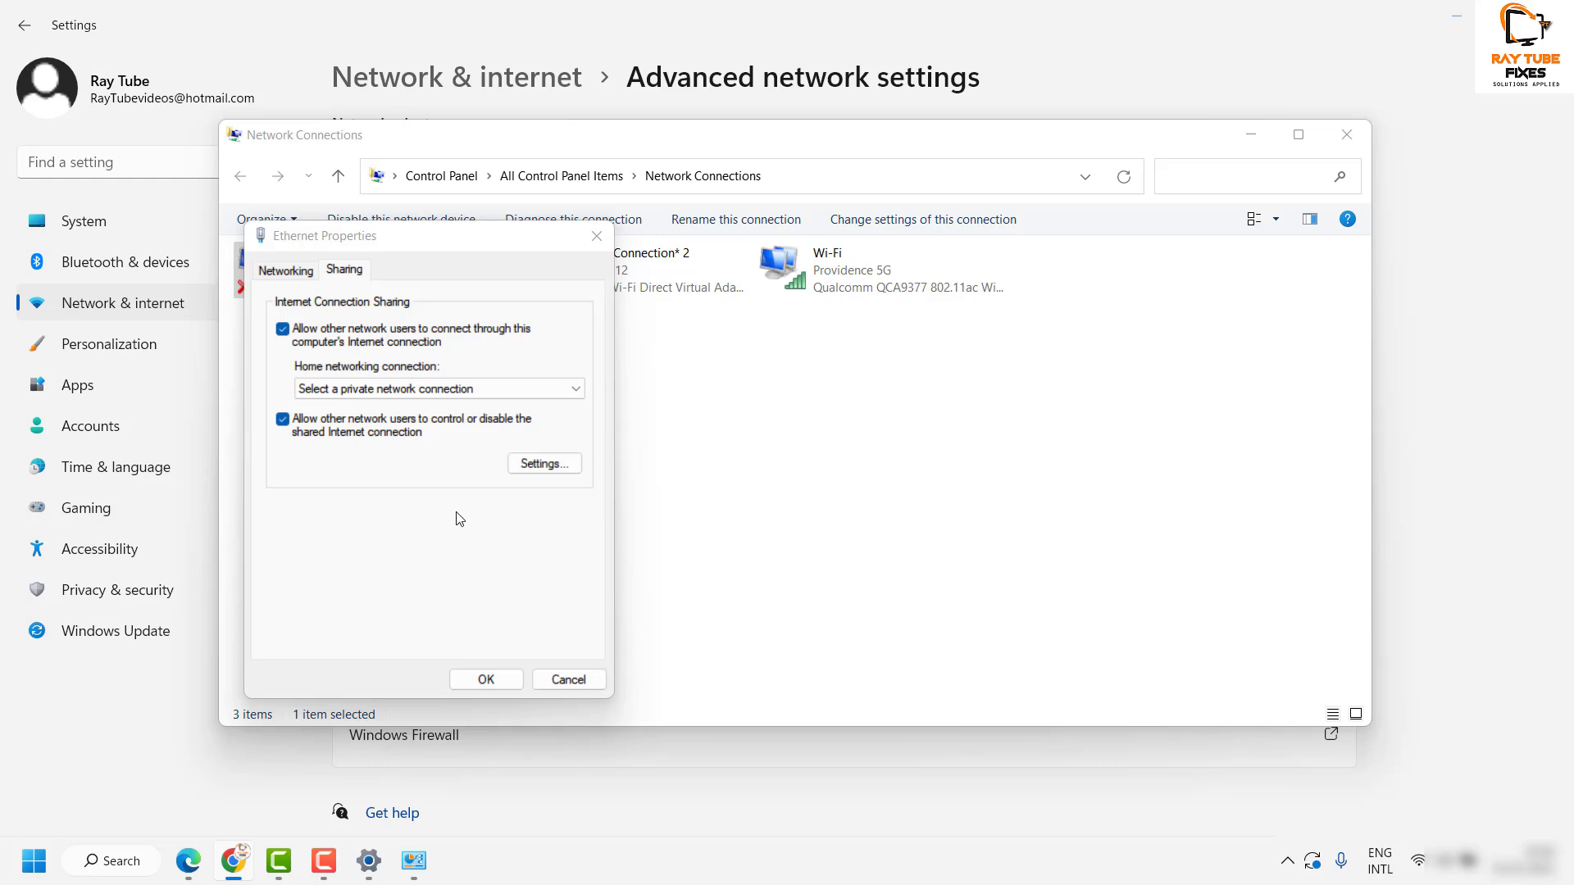
{"action": "key", "text": "Escape"}
{"action": "left_click", "coordinate": [1347, 135]}
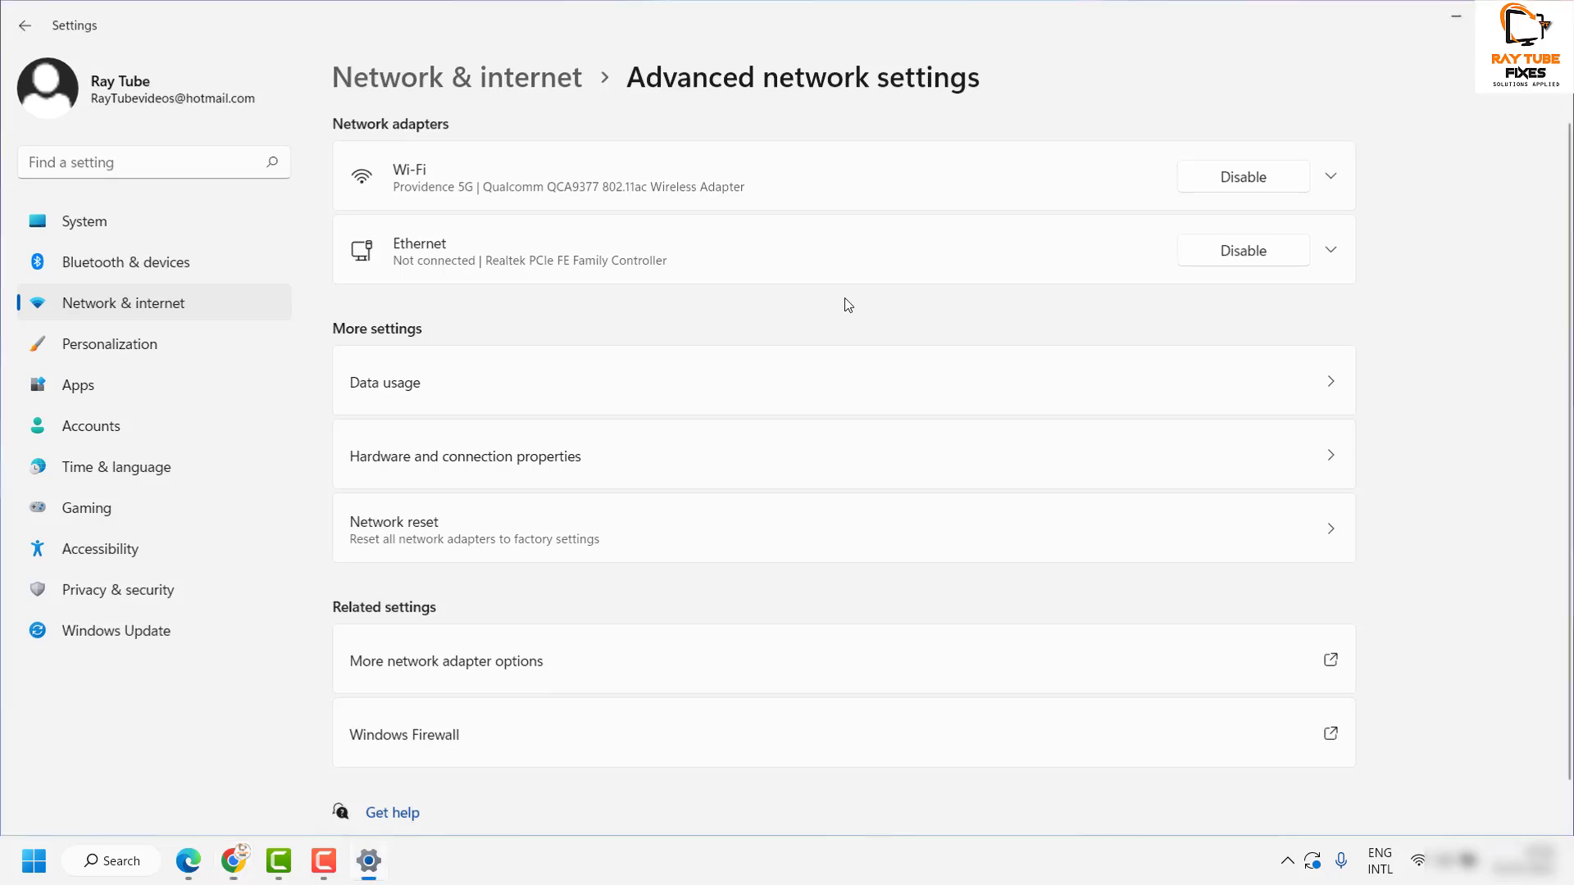
{"action": "left_click", "coordinate": [1550, 14]}
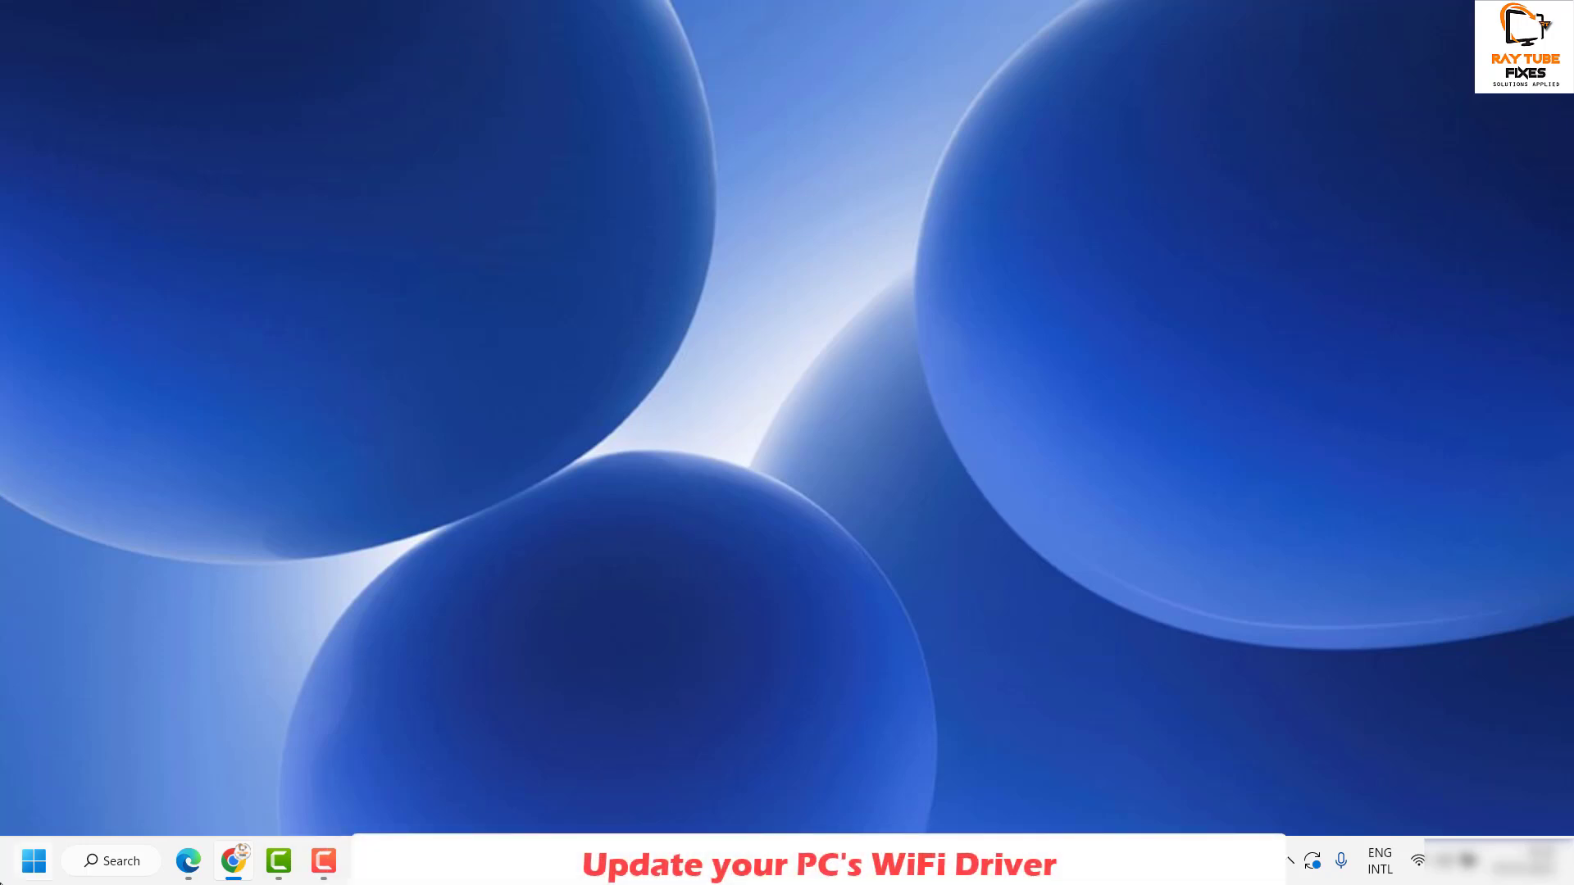
Open Device Manager, expand Network adapters, and select the Qualcomm QCA9377 802.11ac Wireless Adapter.
{"action": "right_click", "coordinate": [36, 861]}
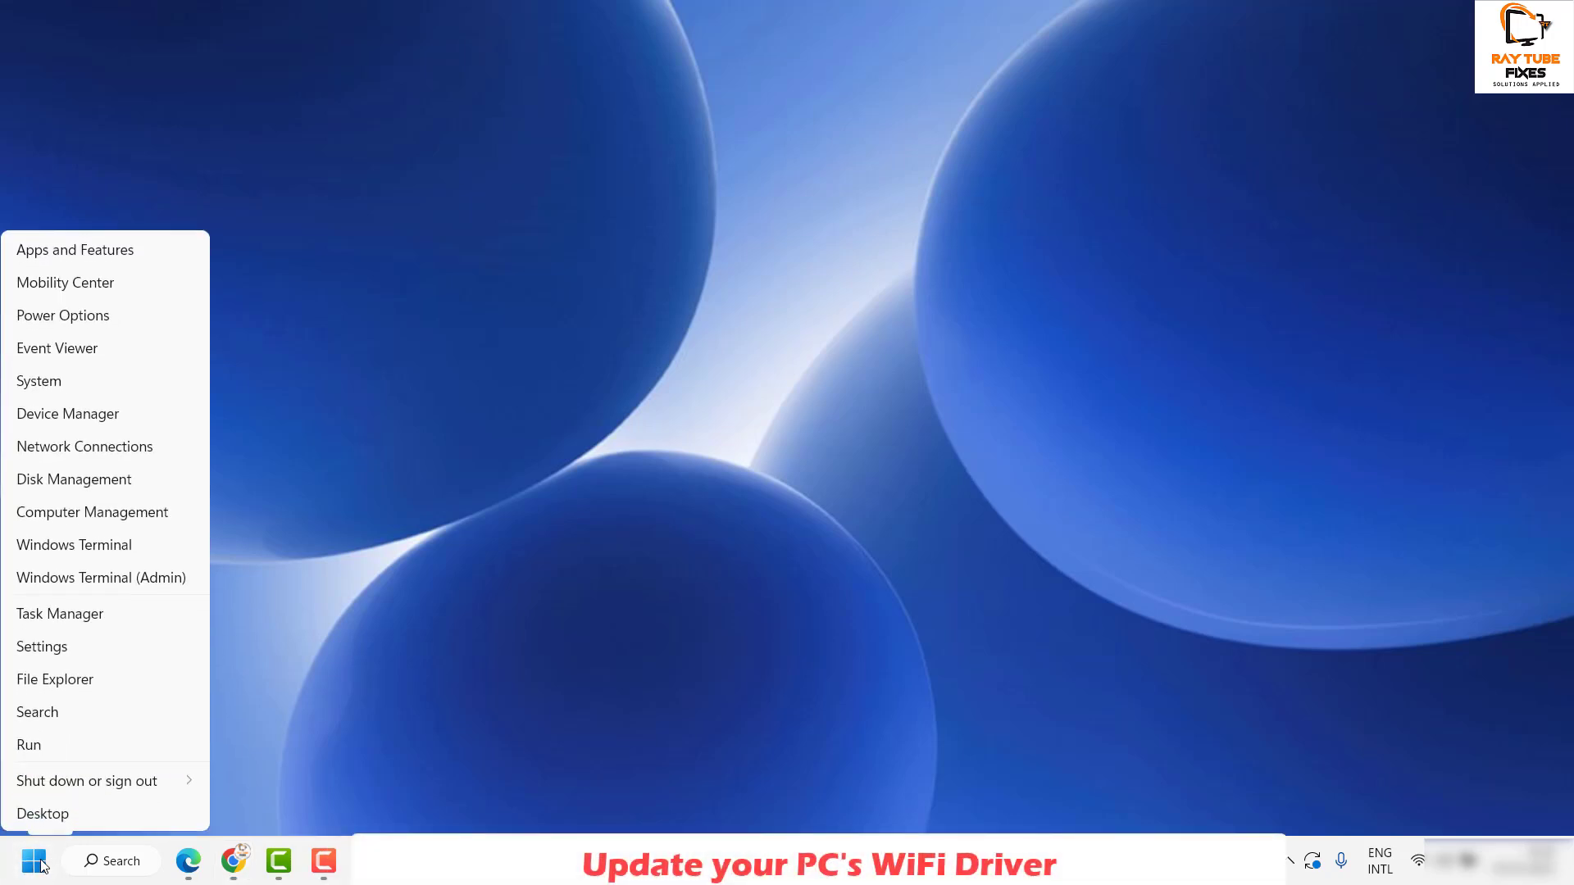
{"action": "left_click", "coordinate": [94, 426]}
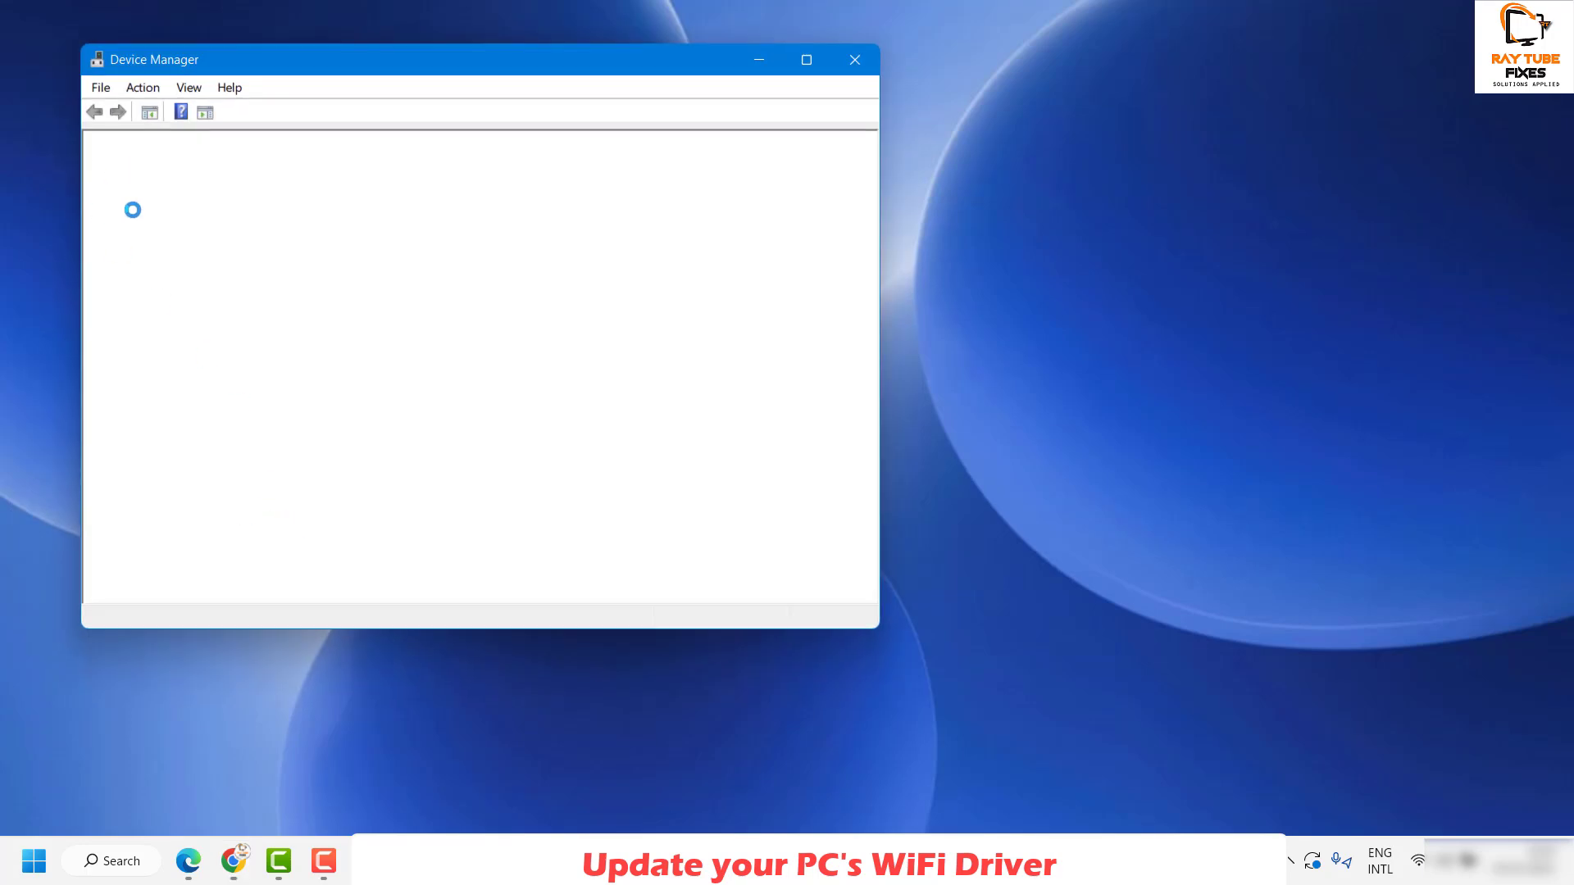
{"action": "left_click_drag", "start_coordinate": [587, 57], "coordinate": [814, 65]}
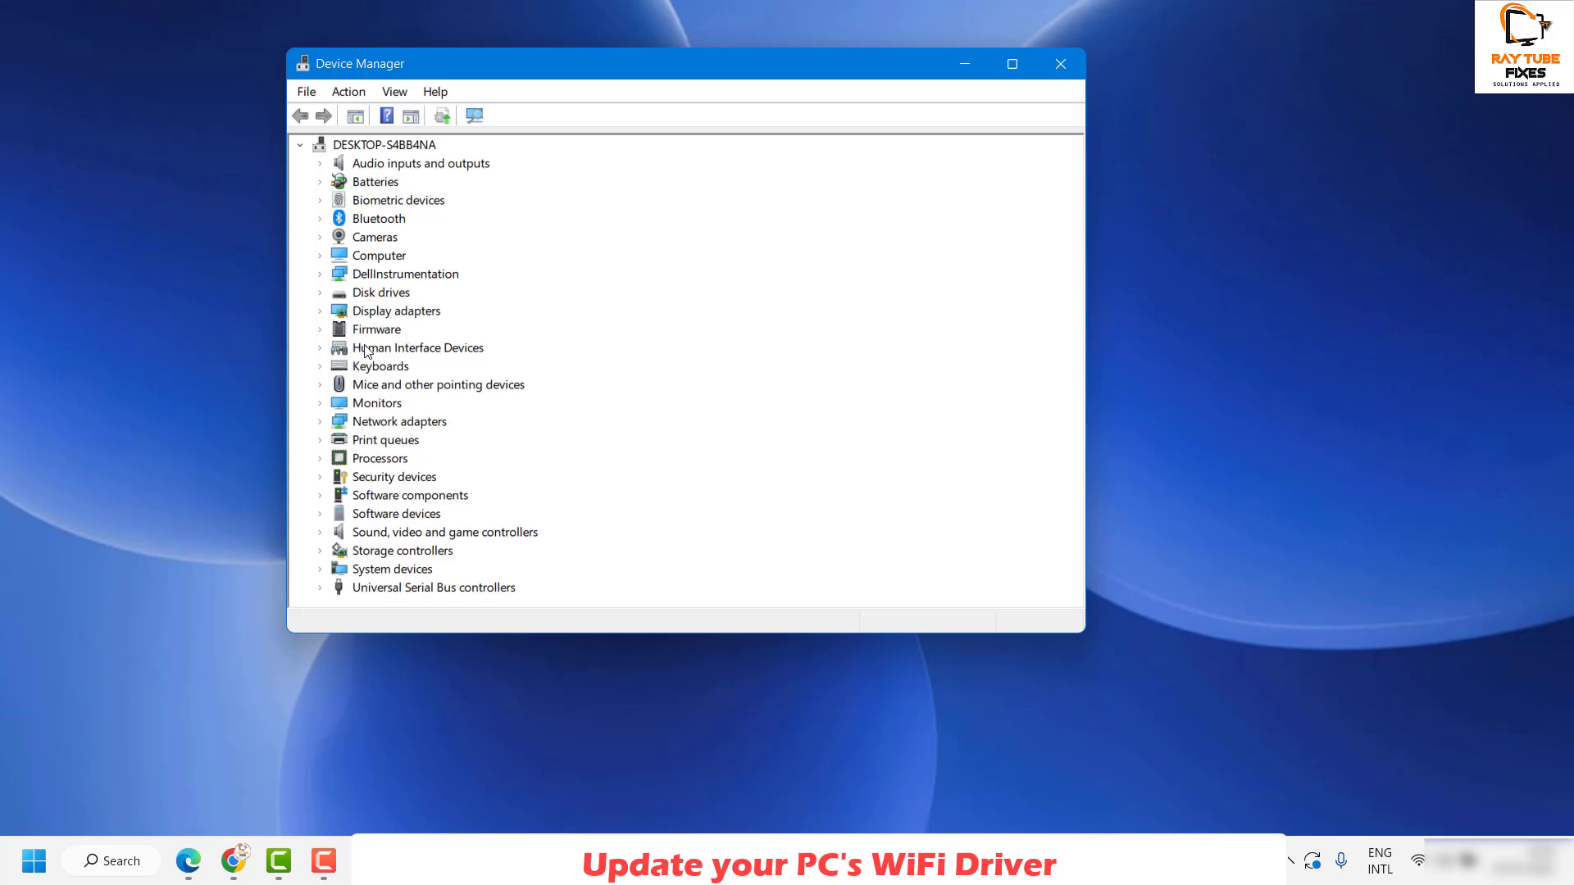
{"action": "left_click", "coordinate": [320, 421]}
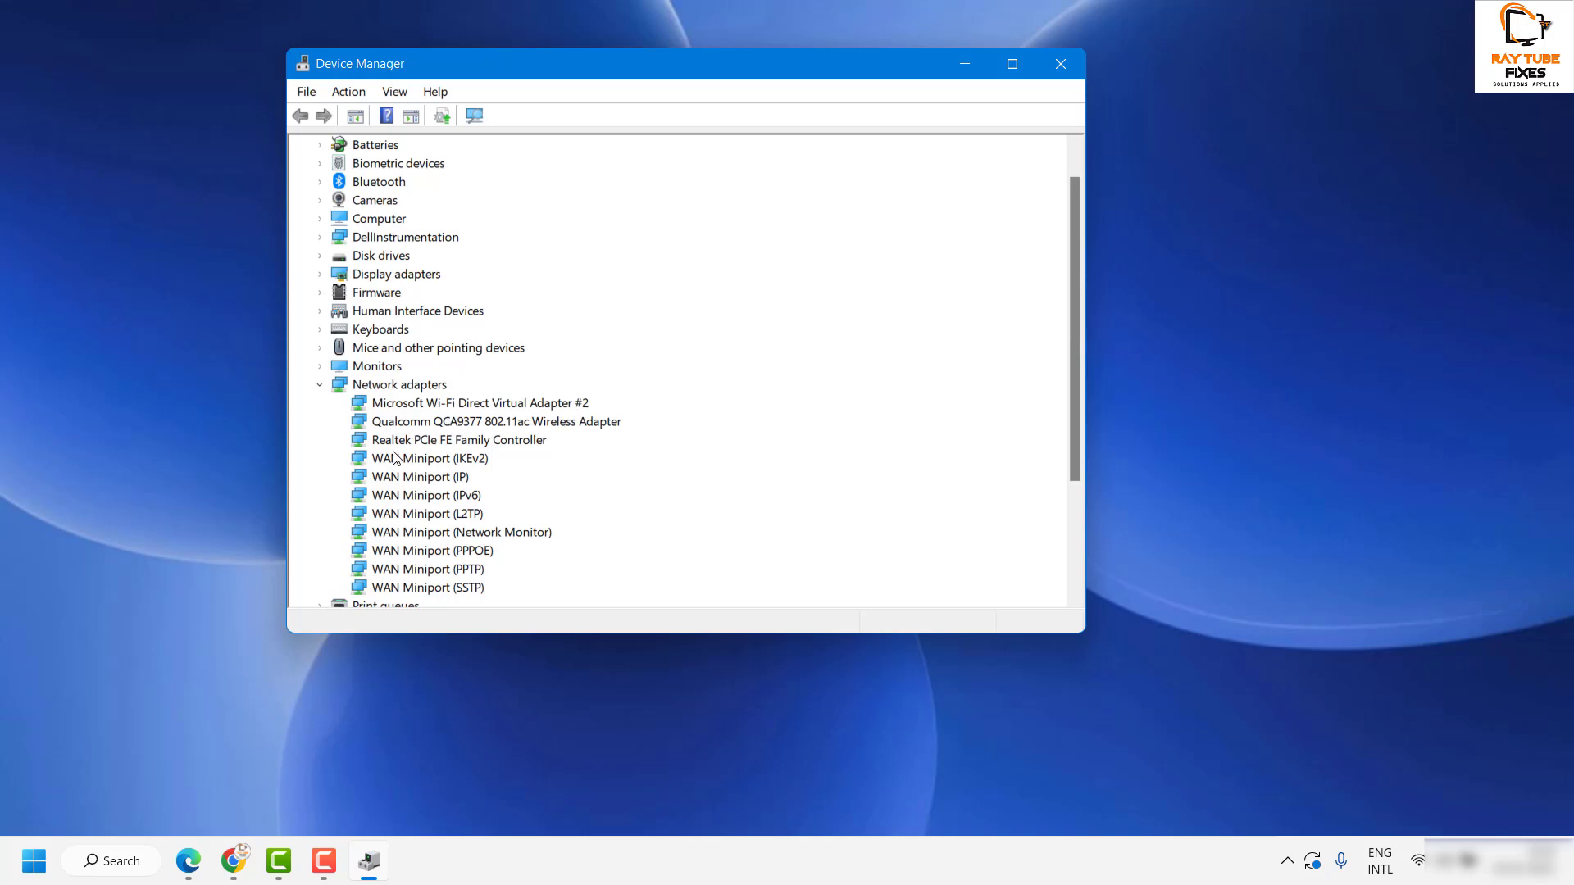
{"action": "left_click", "coordinate": [428, 423]}
Auto-search for a newer Qualcomm QCA9377 driver, confirm the best one is installed, and close Device Manager.
{"action": "right_click", "coordinate": [428, 426]}
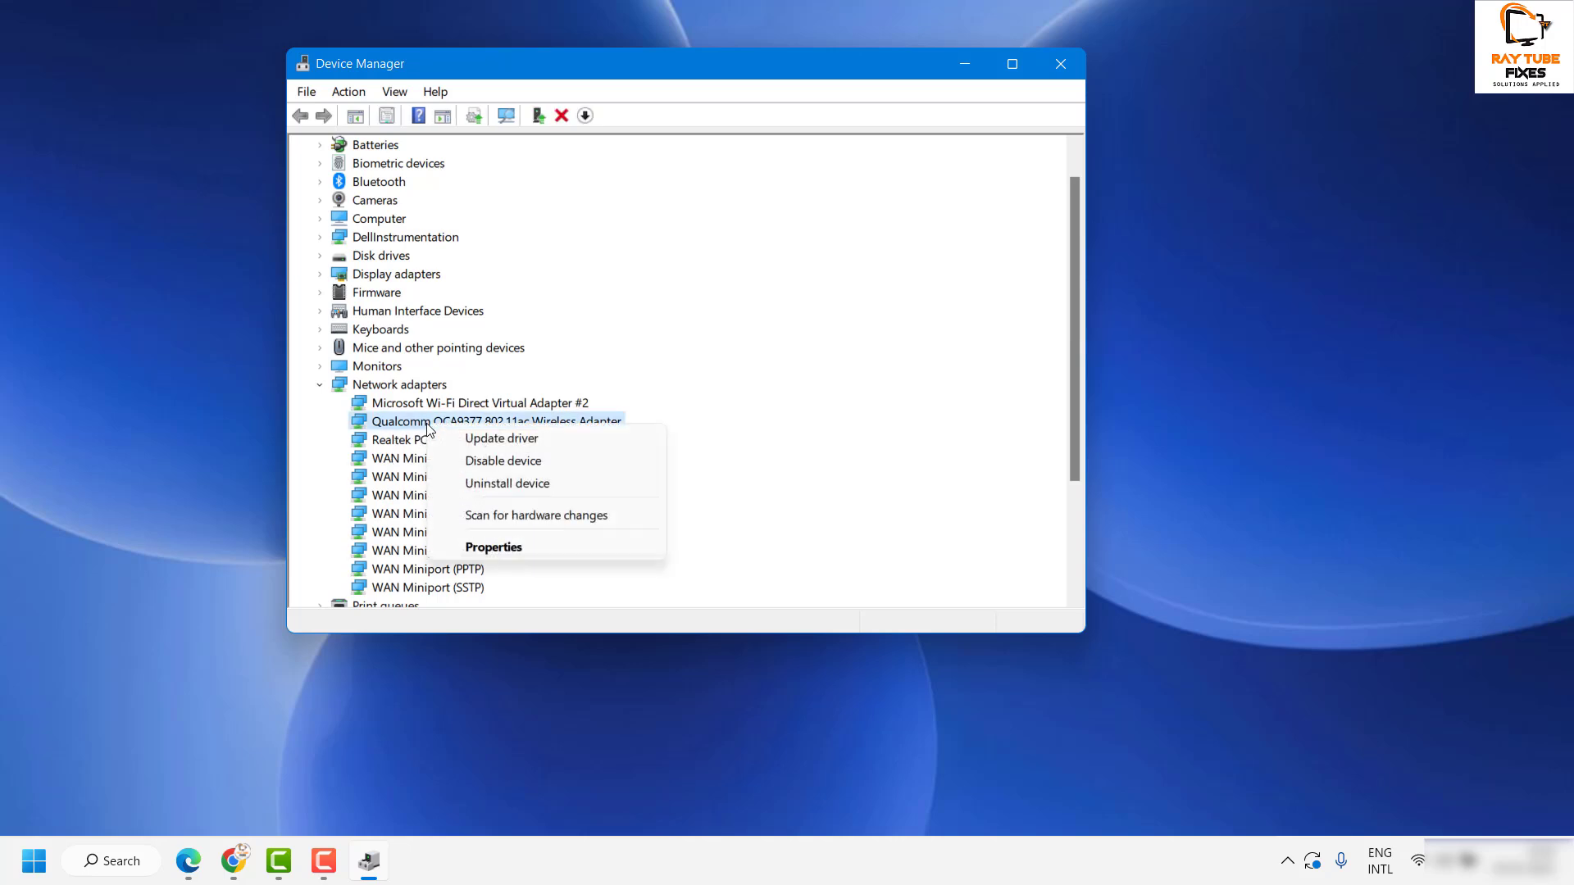
{"action": "left_click", "coordinate": [510, 441]}
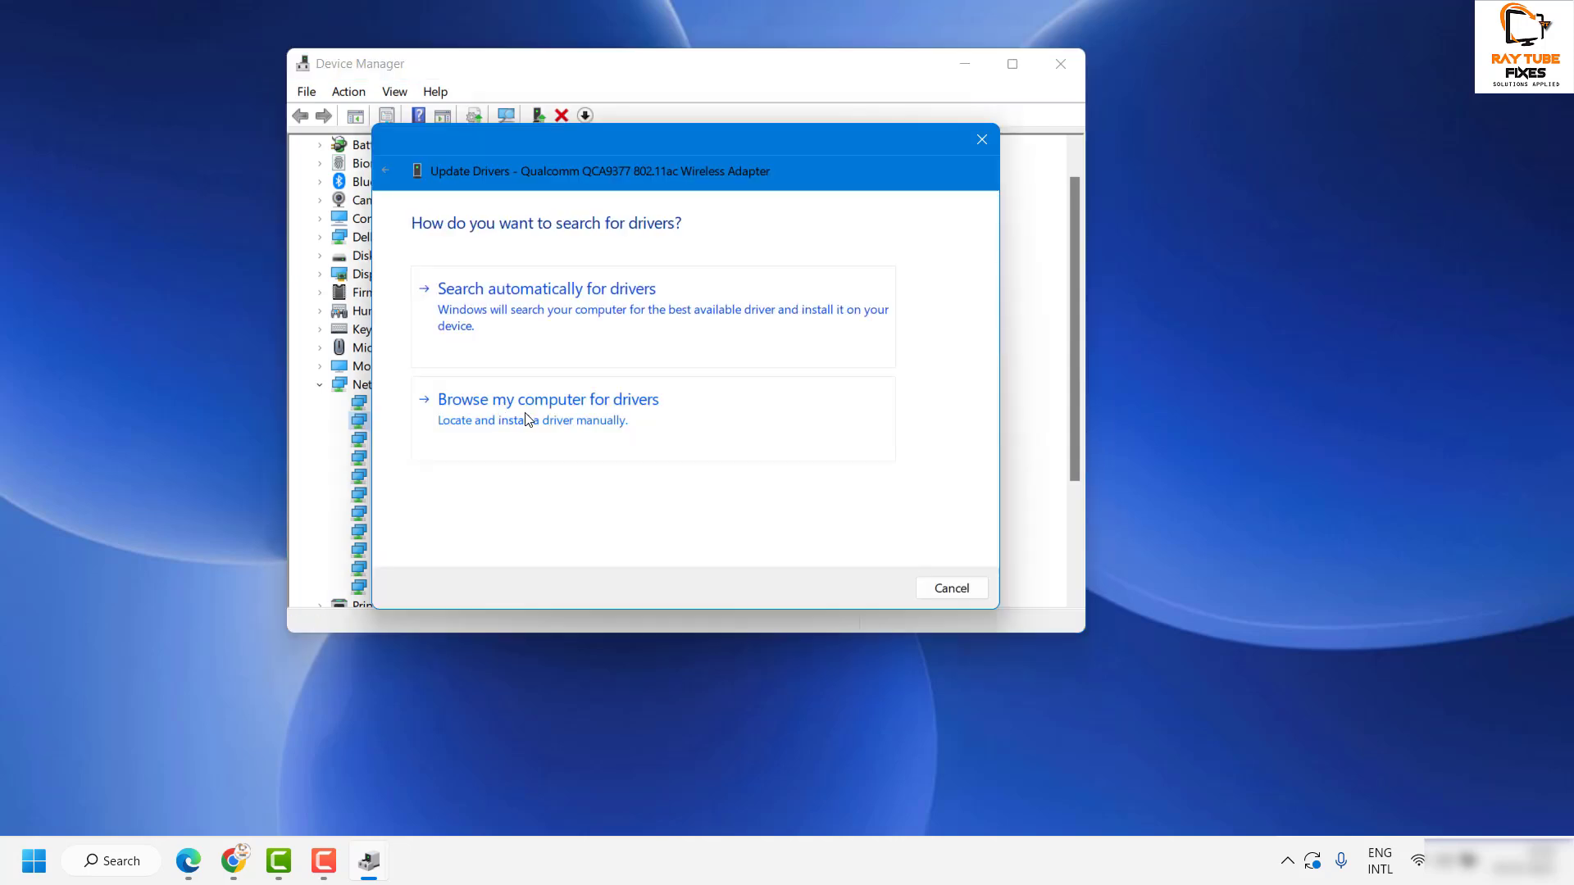
{"action": "left_click", "coordinate": [561, 313]}
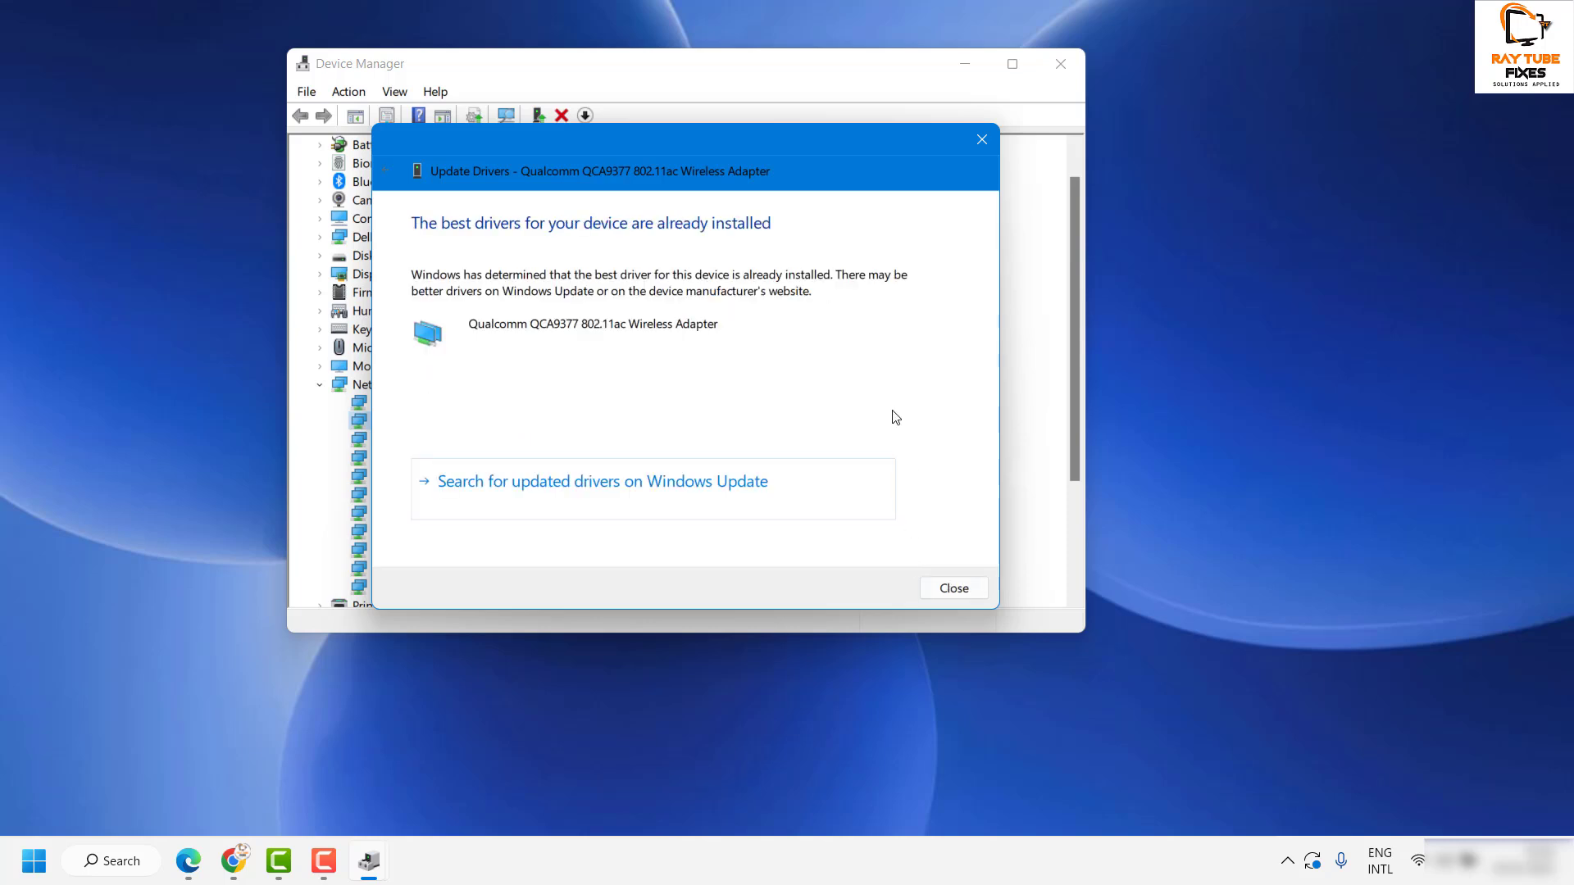
{"action": "left_click", "coordinate": [527, 491]}
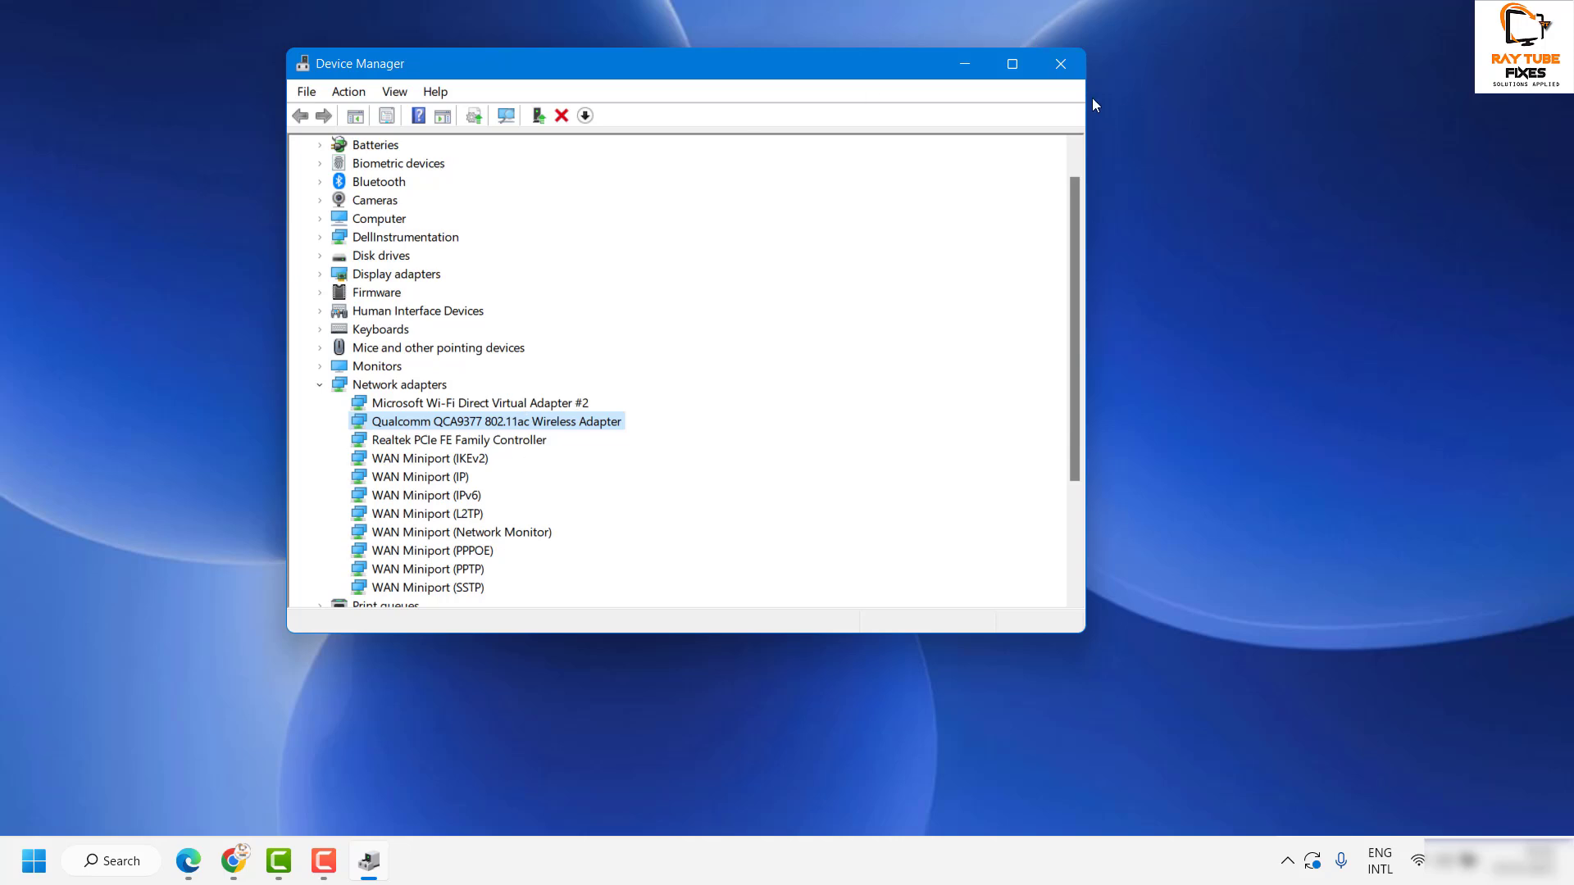
{"action": "left_click", "coordinate": [1060, 63]}
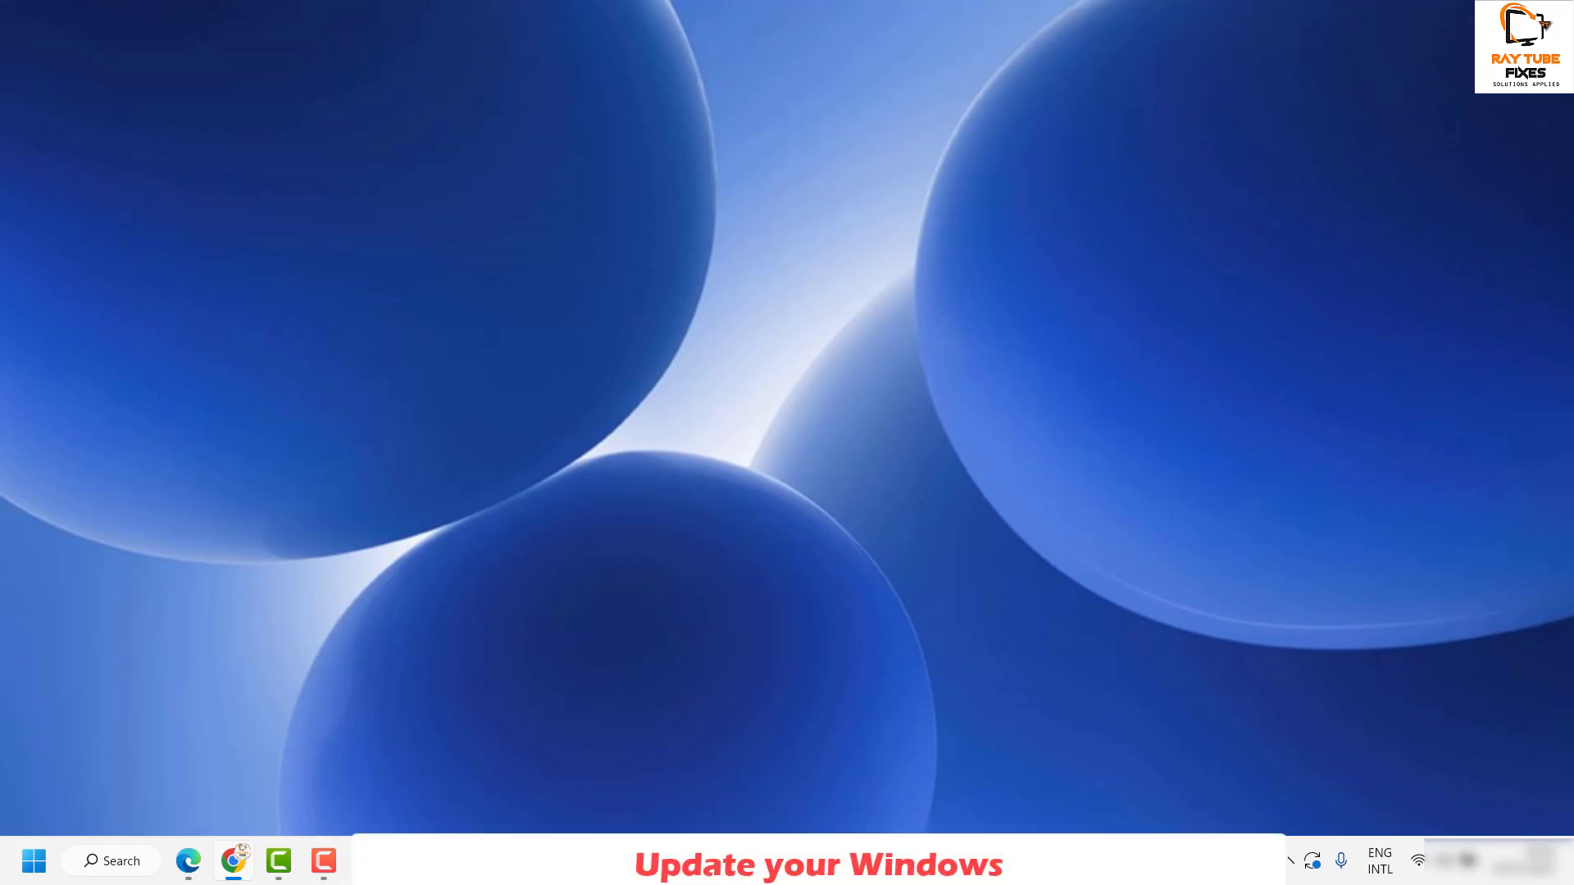
Open Settings from the Start context menu and view the Windows Update page's status.
{"action": "right_click", "coordinate": [35, 861]}
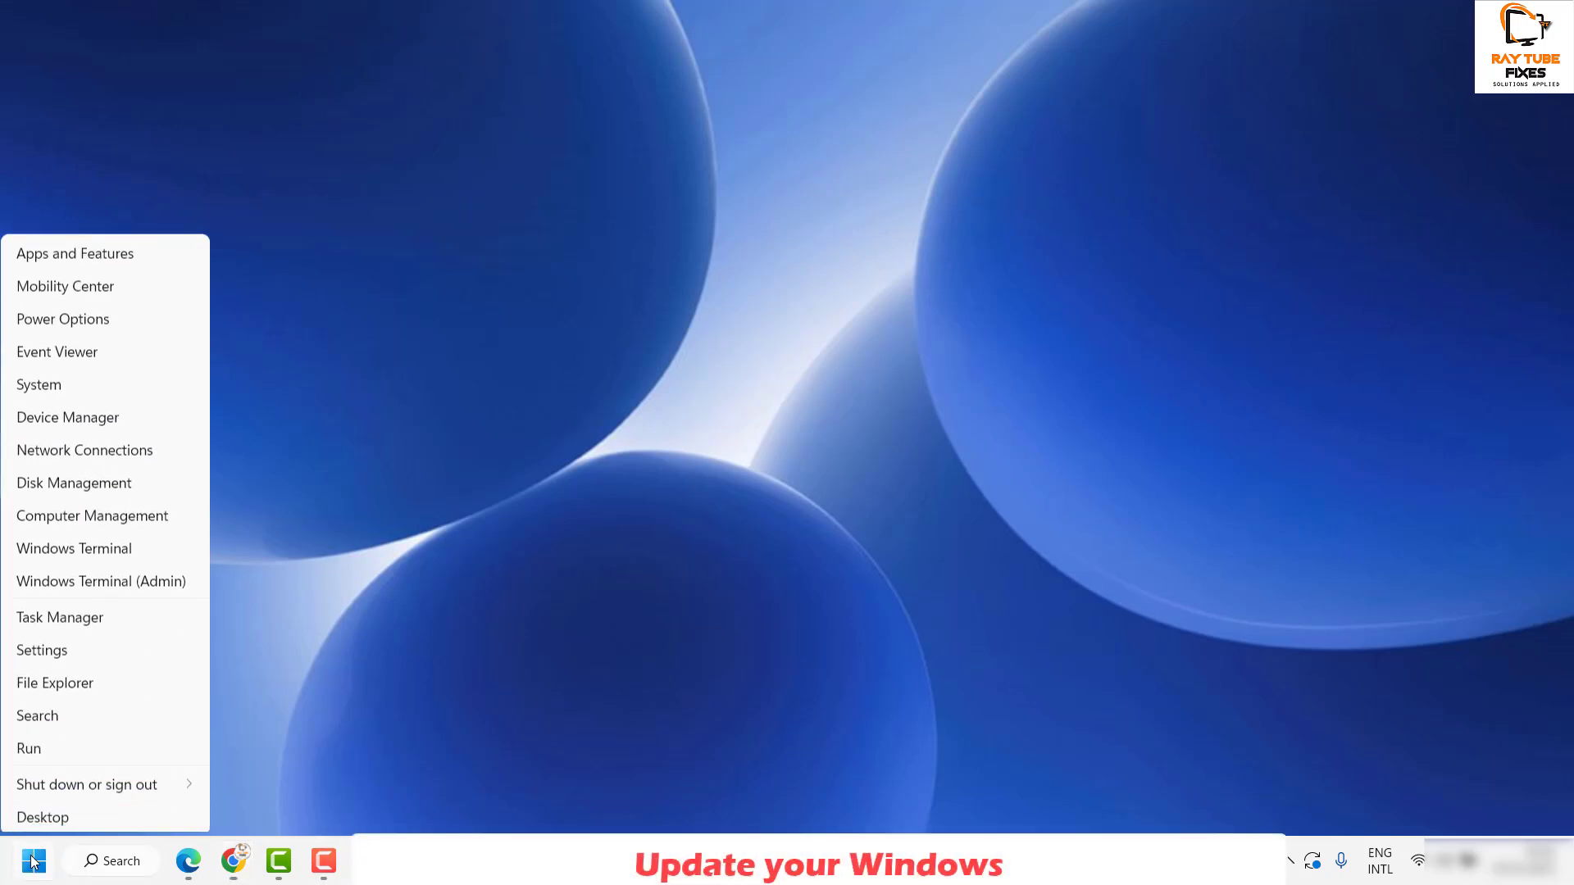
{"action": "left_click", "coordinate": [57, 649]}
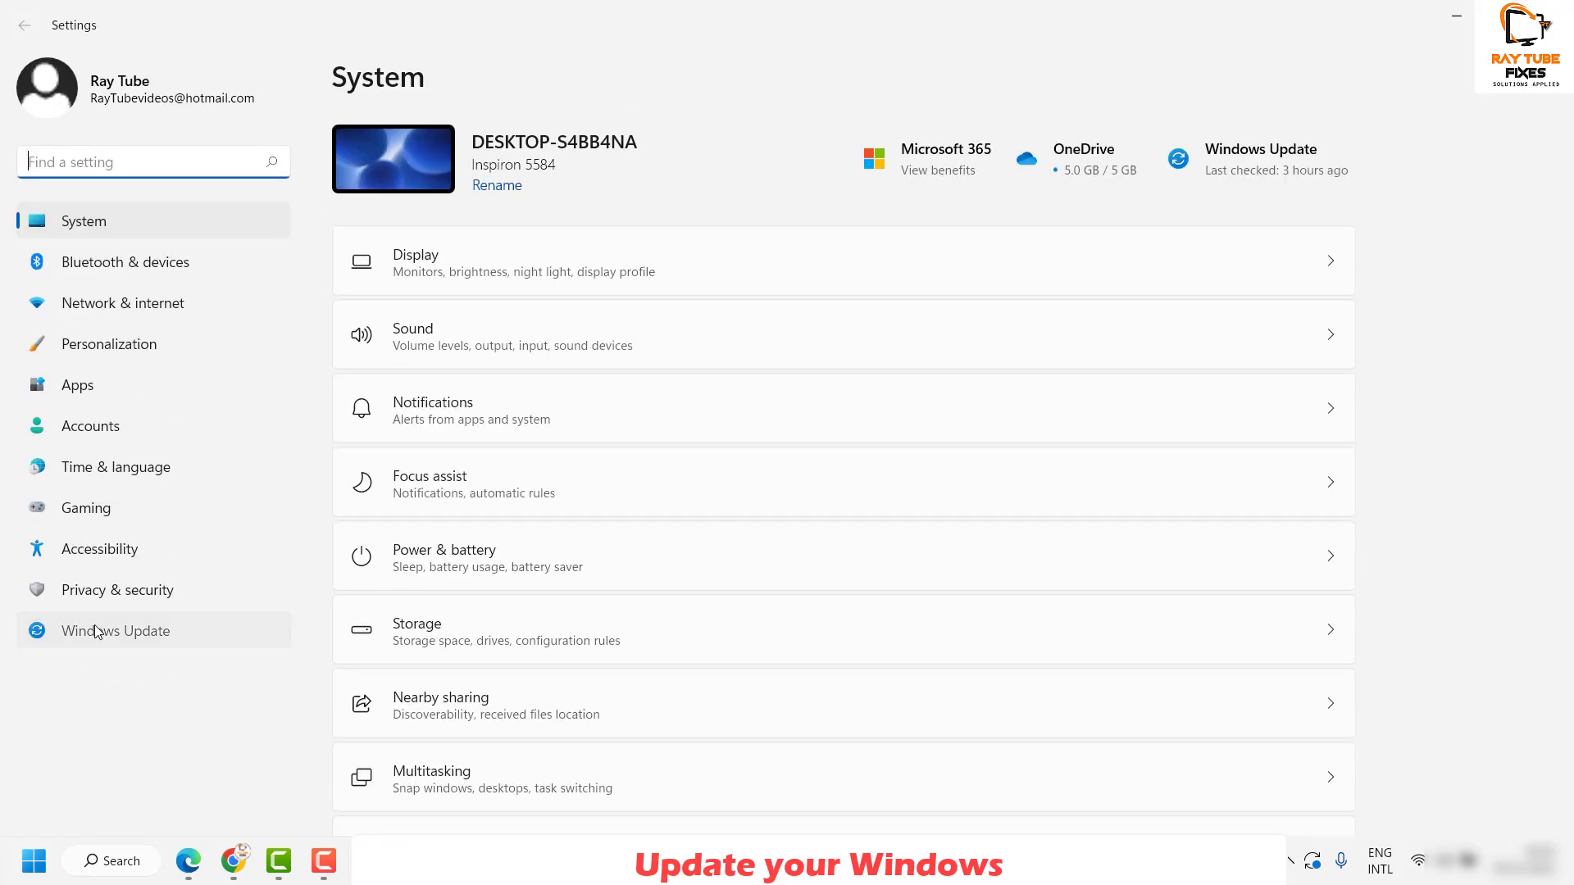
{"action": "left_click", "coordinate": [115, 631]}
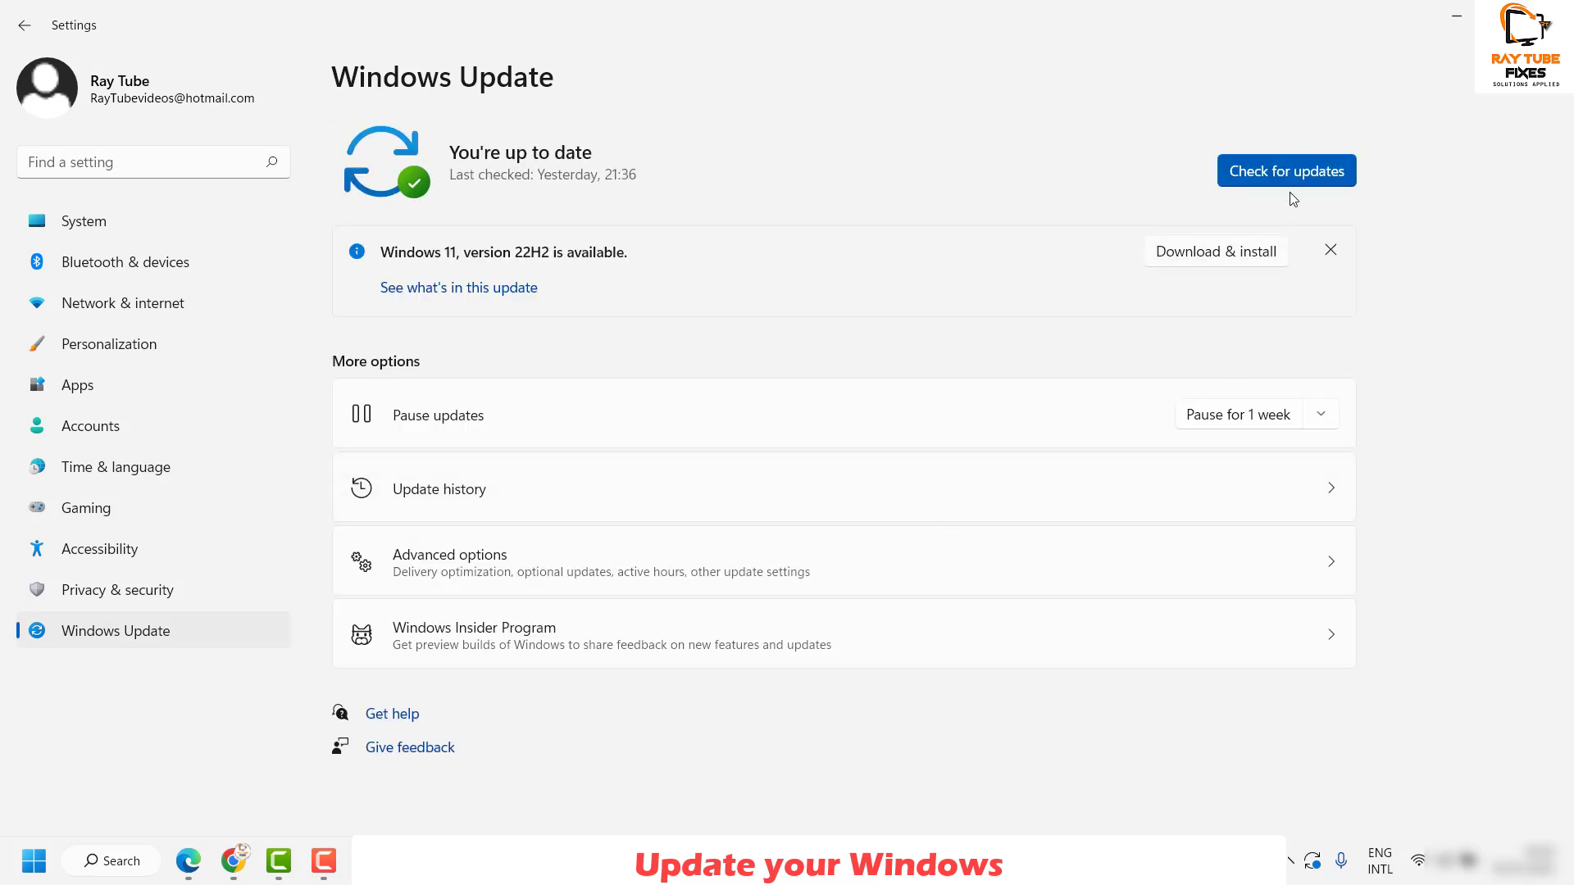